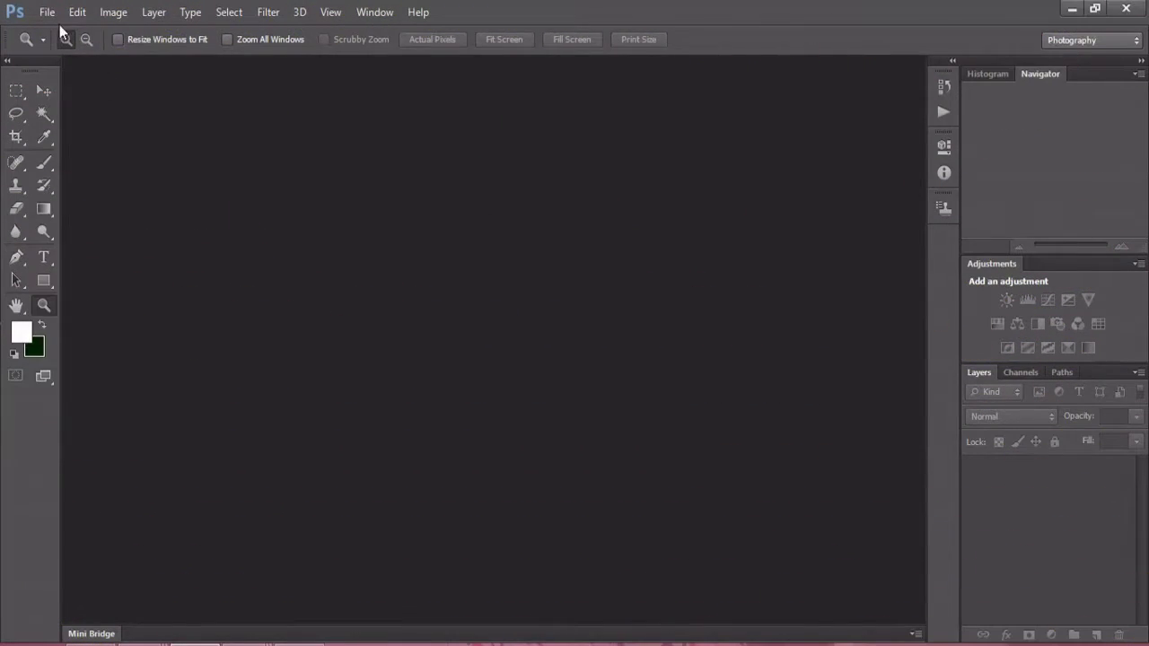
click(47, 12)
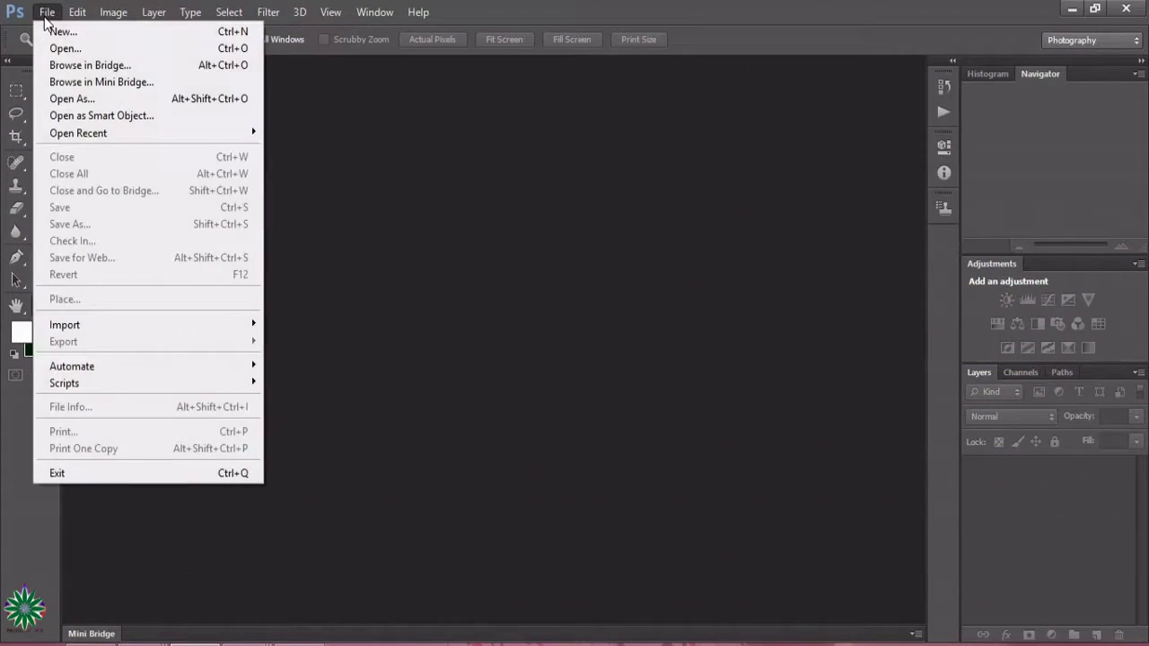
click(65, 48)
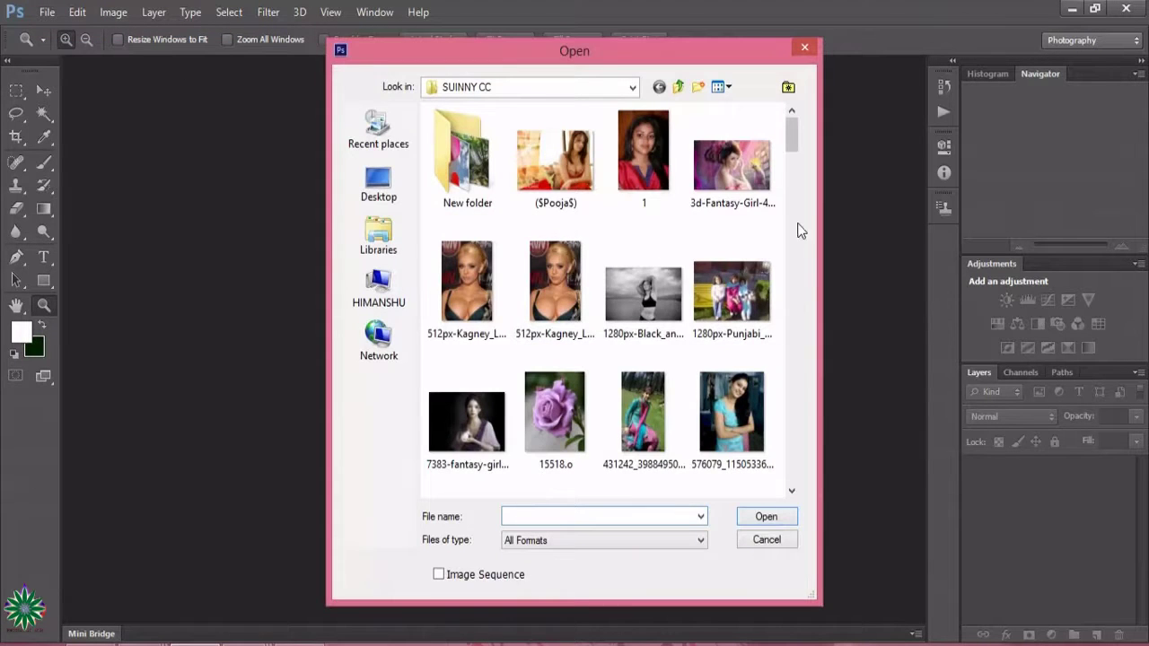
drag(789, 135, 795, 168)
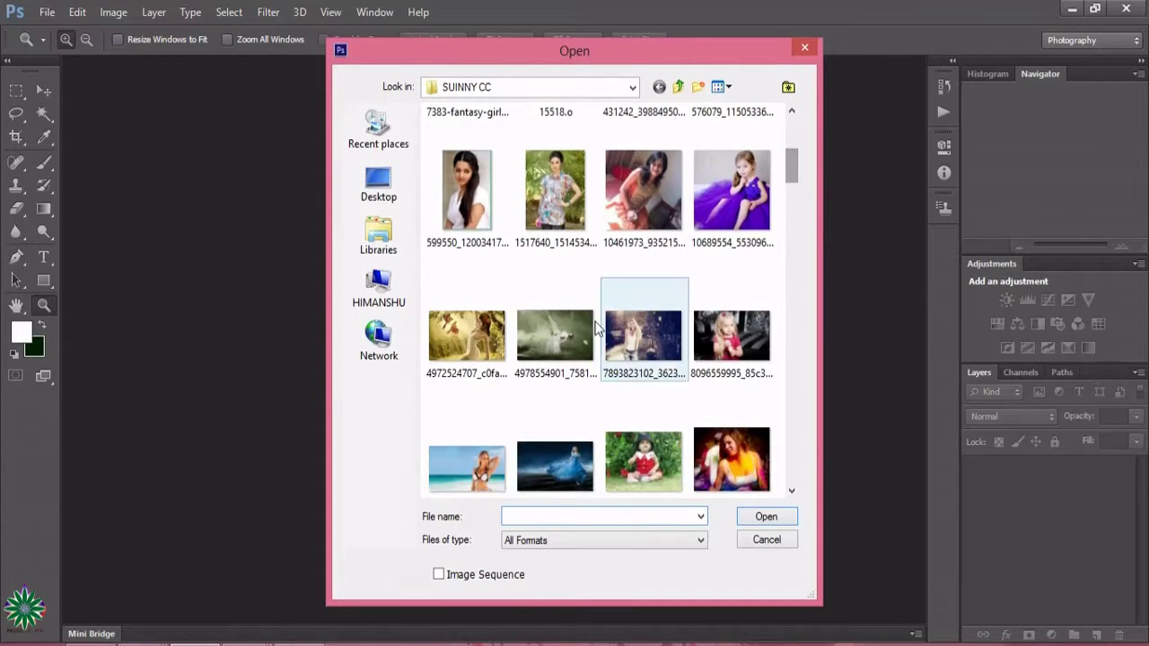
double_click(453, 339)
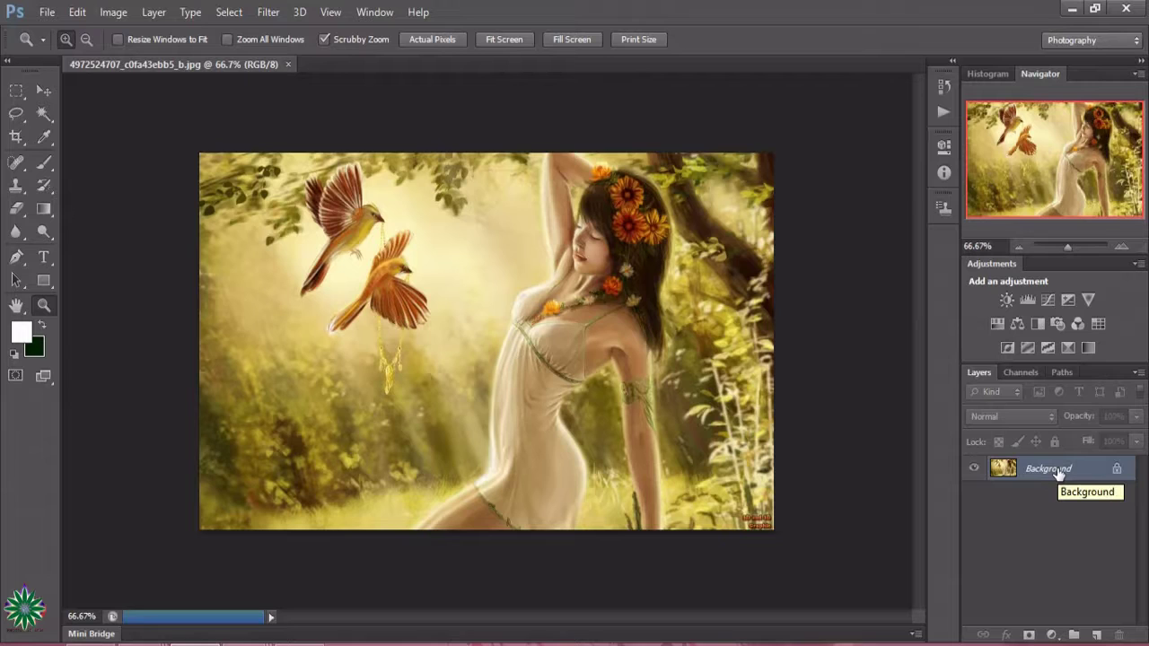
Duplicate the photo to Layer 1, convert it to a Smart Object, and view at 100%
key(ctrl+j)
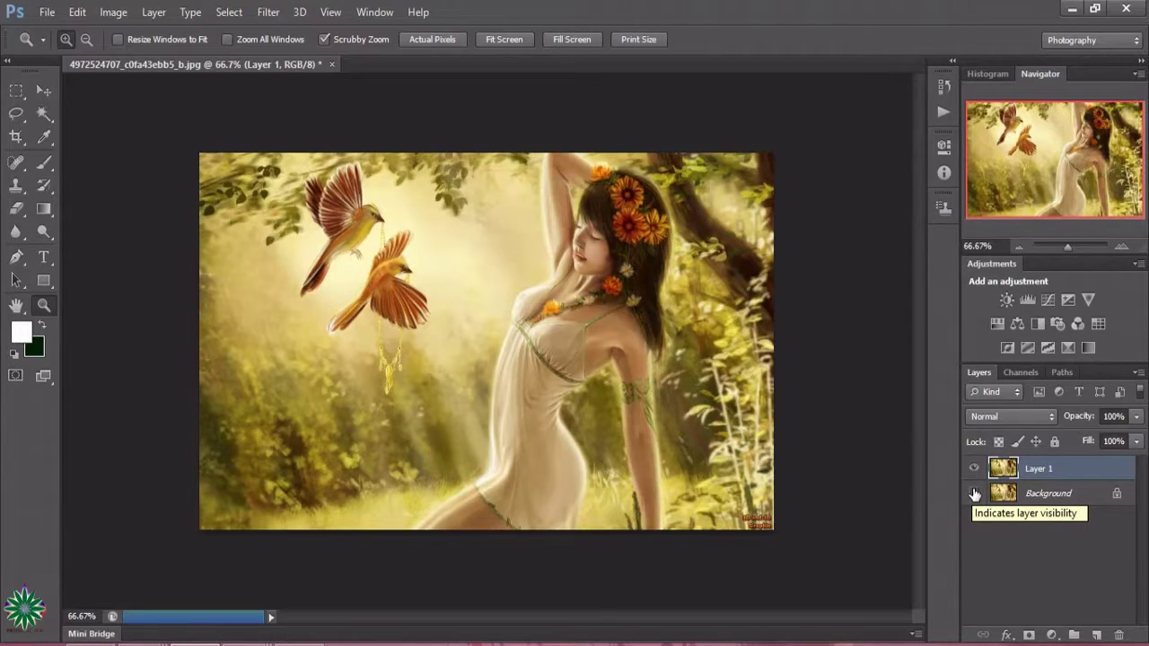
right_click(1089, 474)
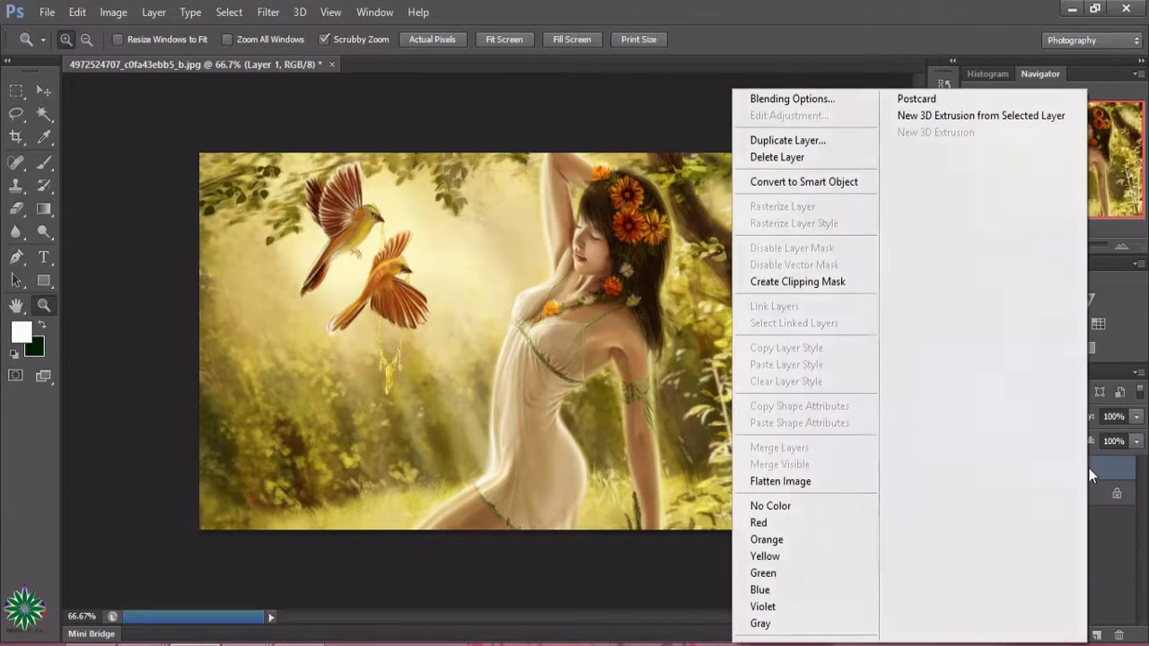
click(844, 183)
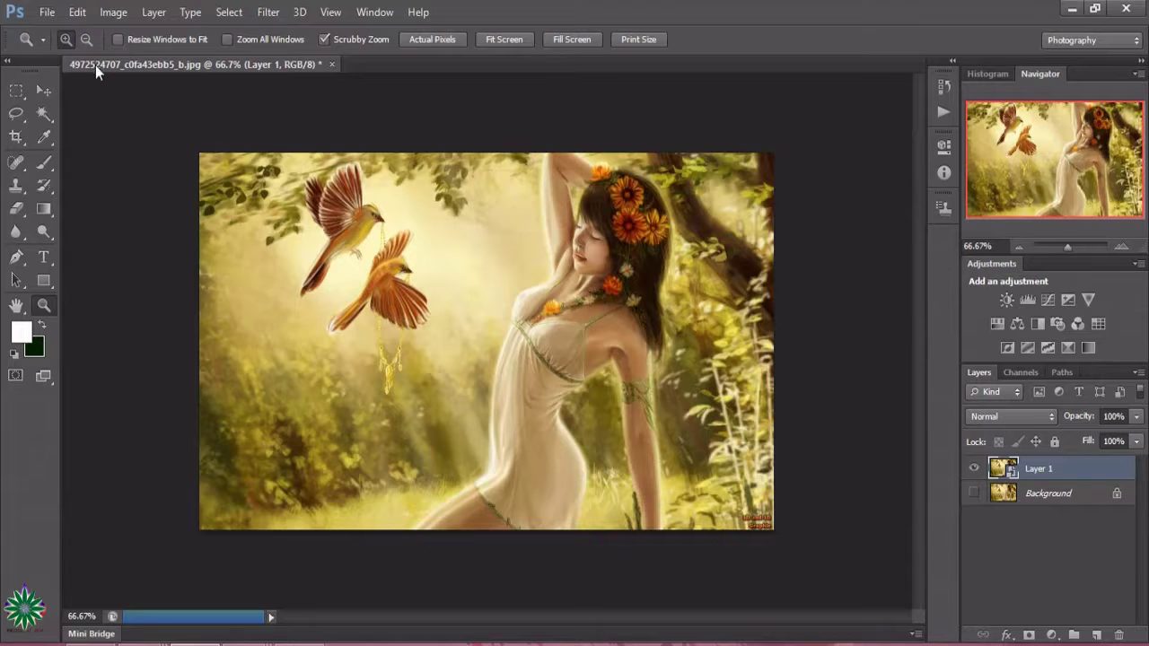
click(503, 311)
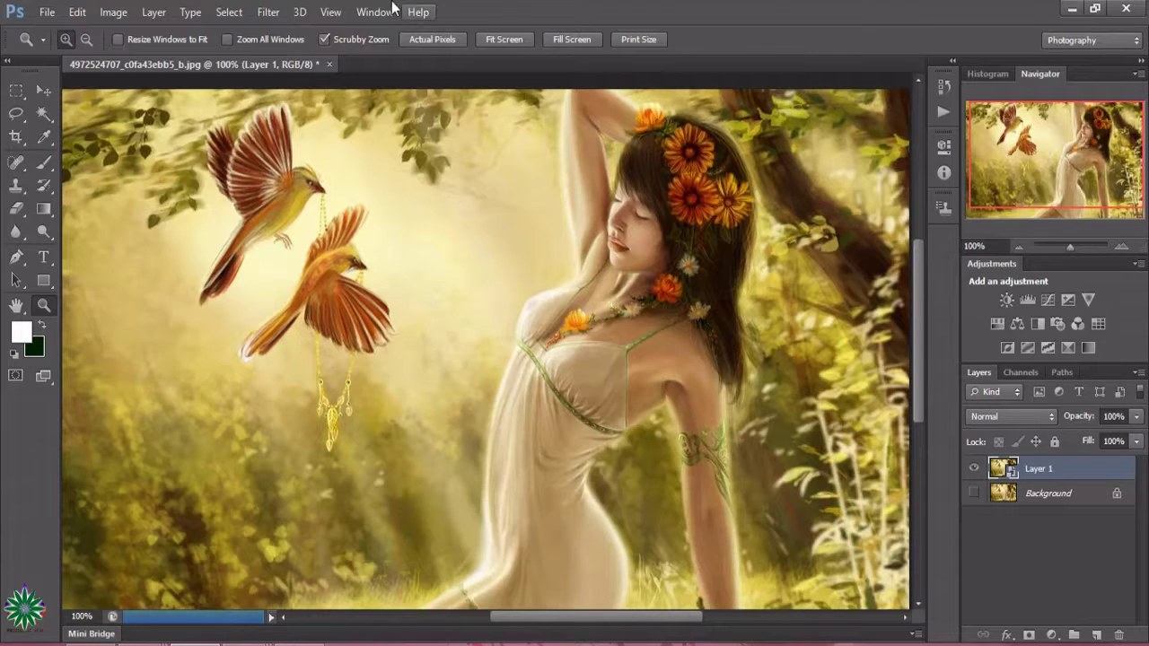
click(272, 13)
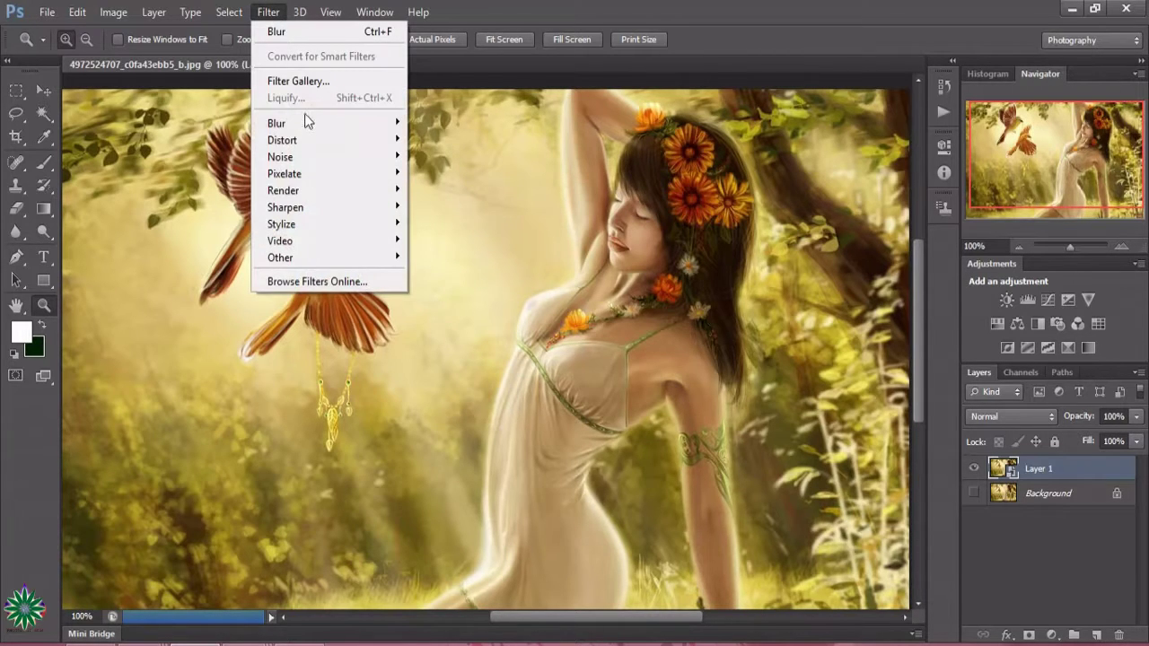
mouse_move(276, 123)
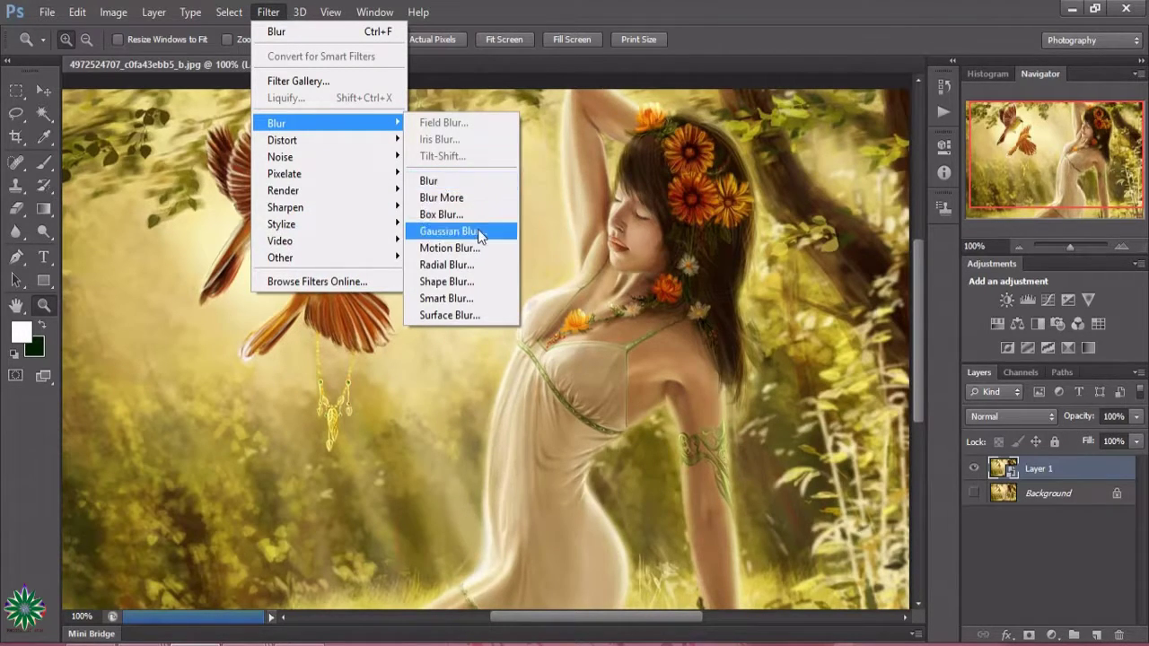
Apply a Gaussian Blur smart filter to Layer 1 and set its blending mode to Screen
click(478, 231)
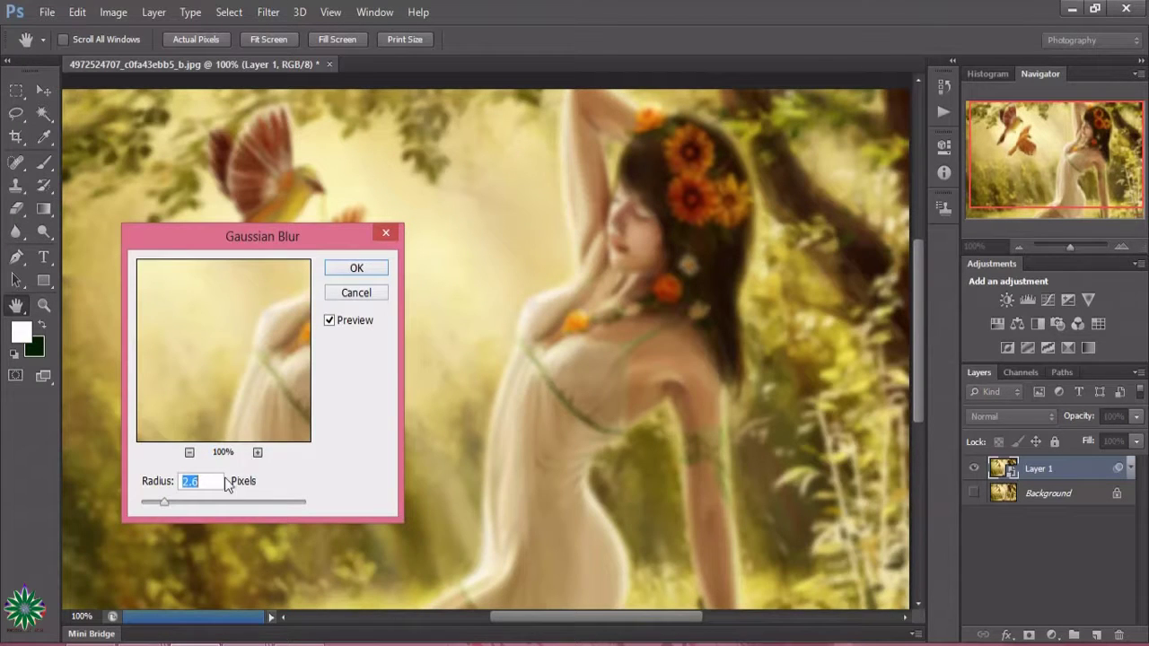
click(357, 270)
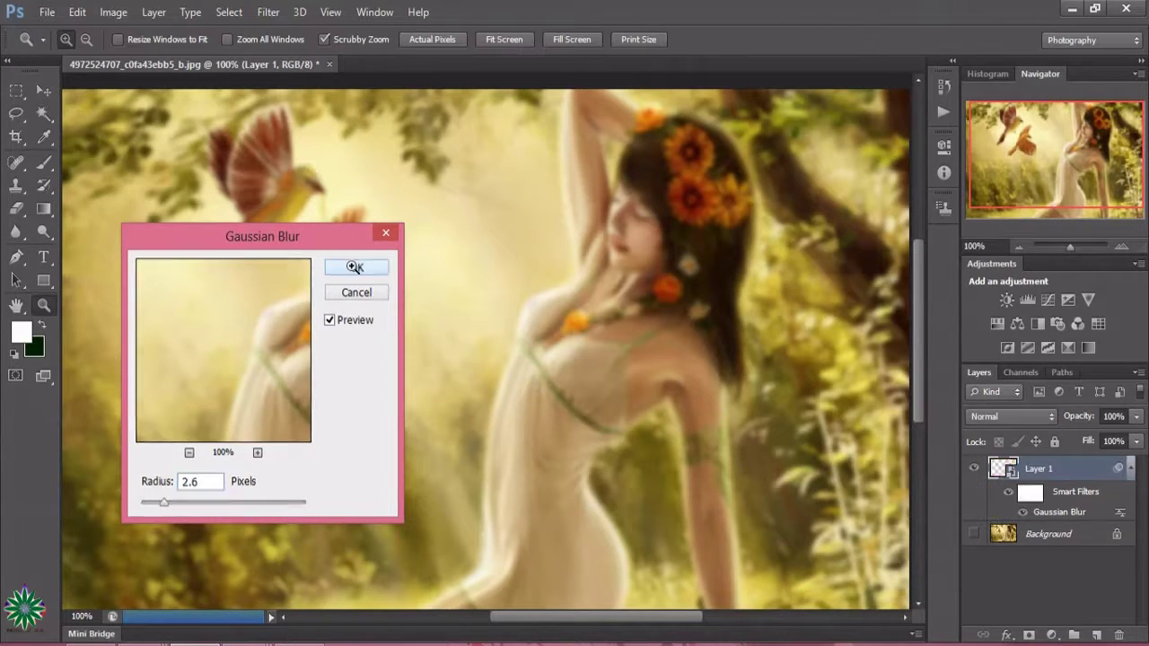
double_click(1117, 511)
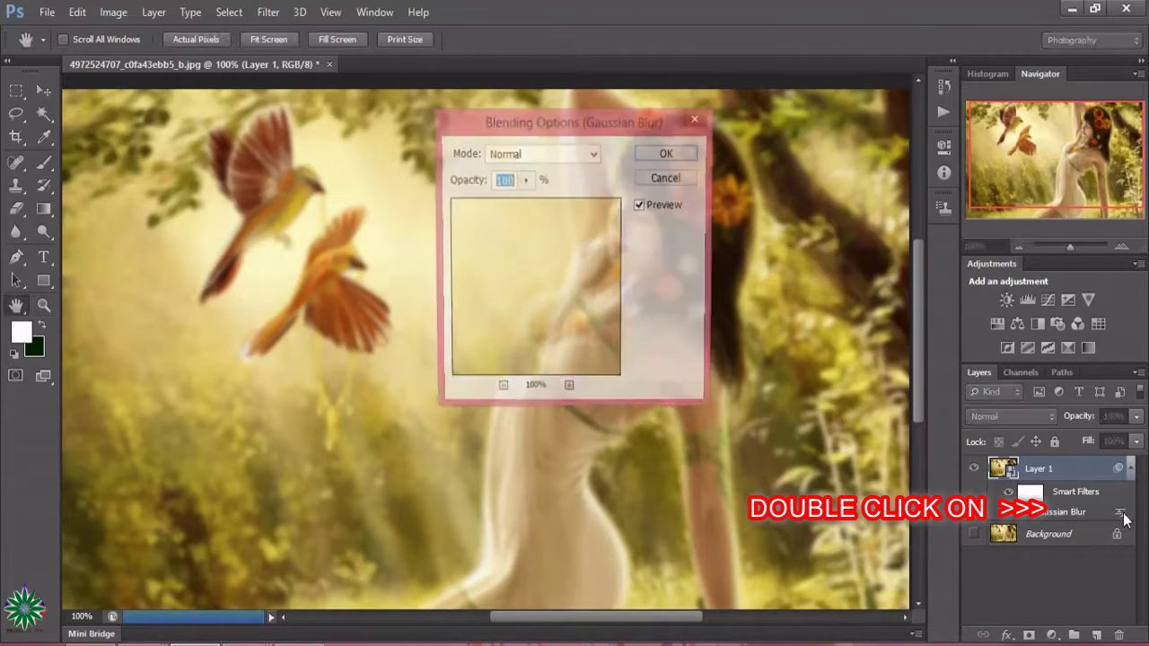
click(579, 155)
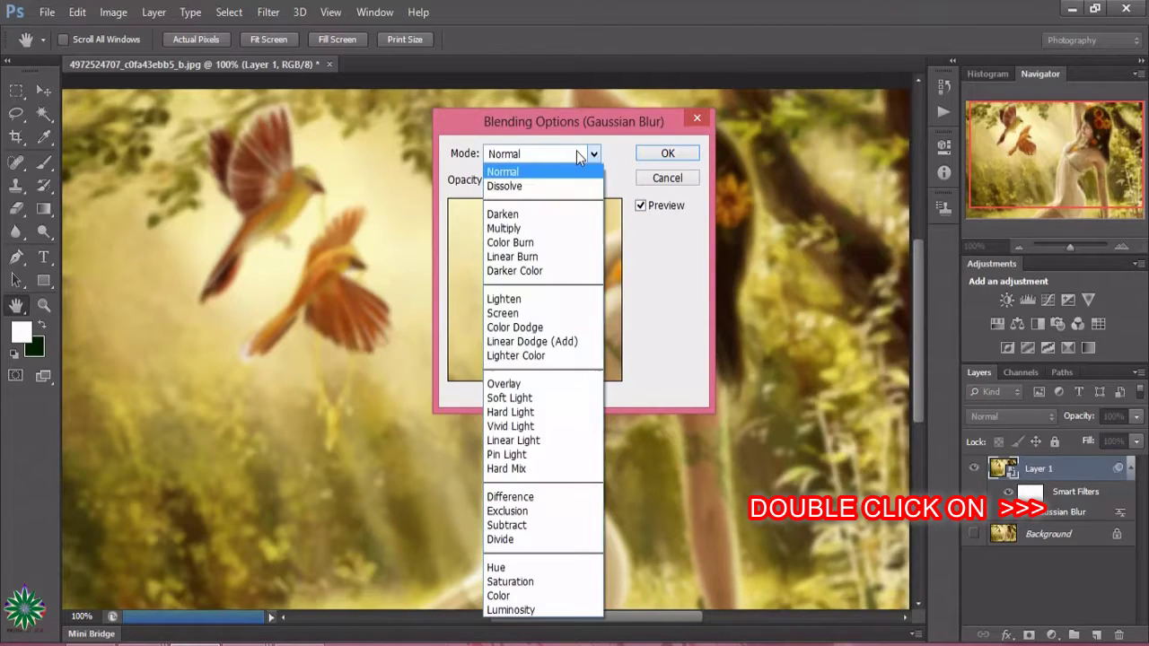
click(552, 313)
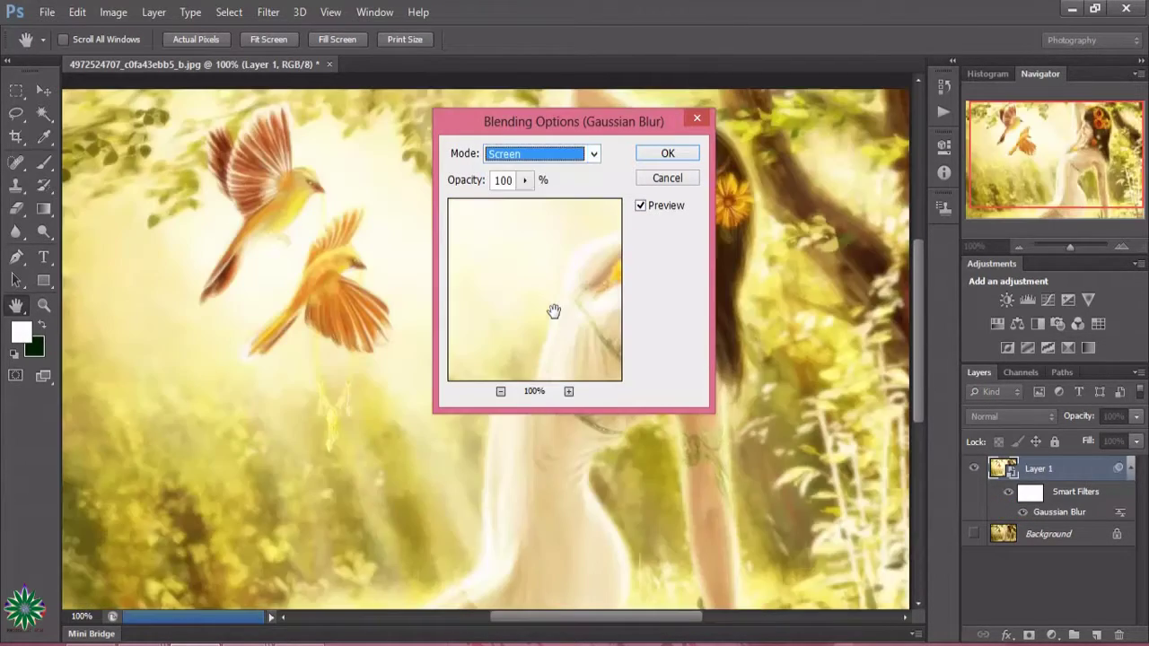
key(z)
click(668, 155)
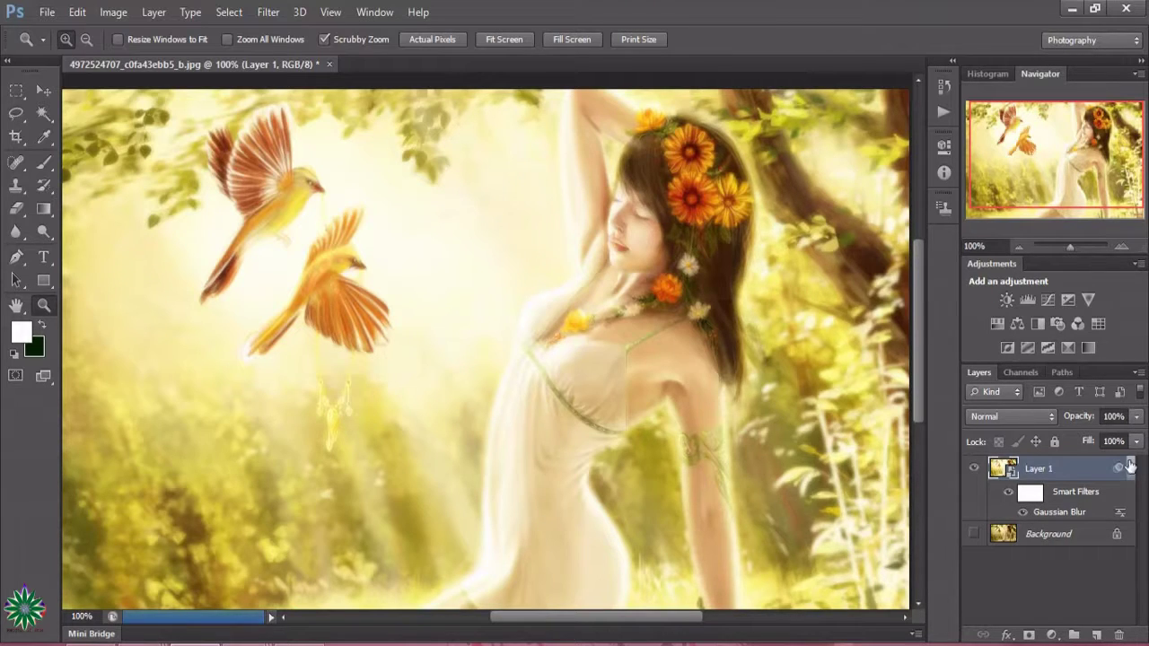
Preview Layer 1 at lower opacity, then return it to 100%
click(1138, 417)
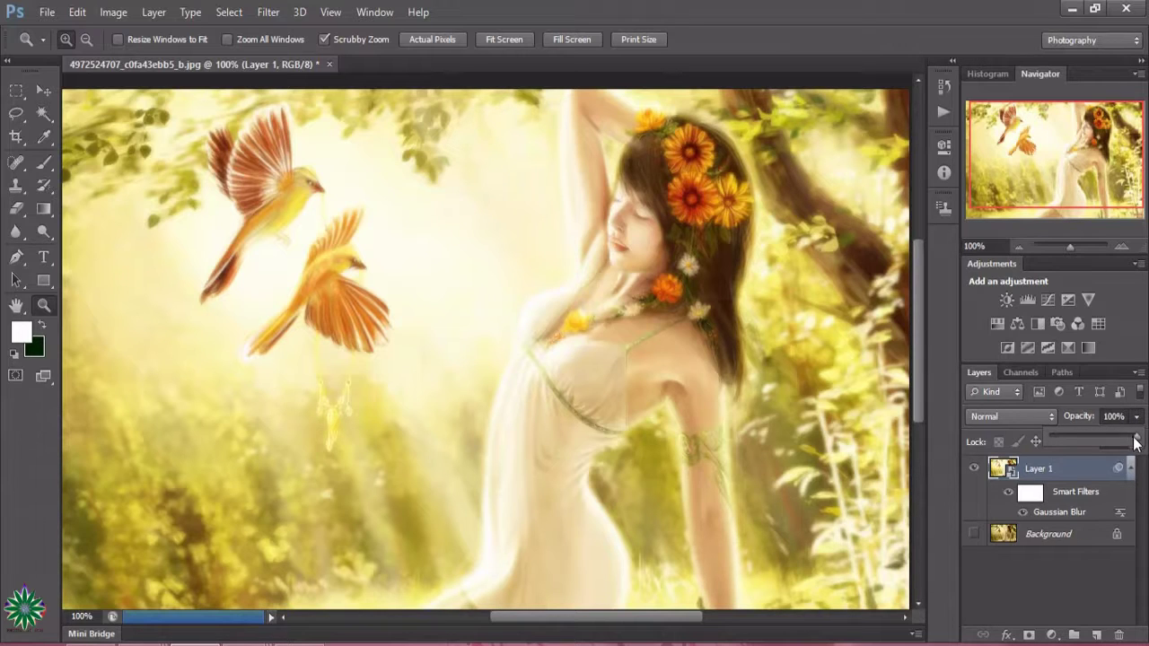
drag(1136, 441, 1127, 442)
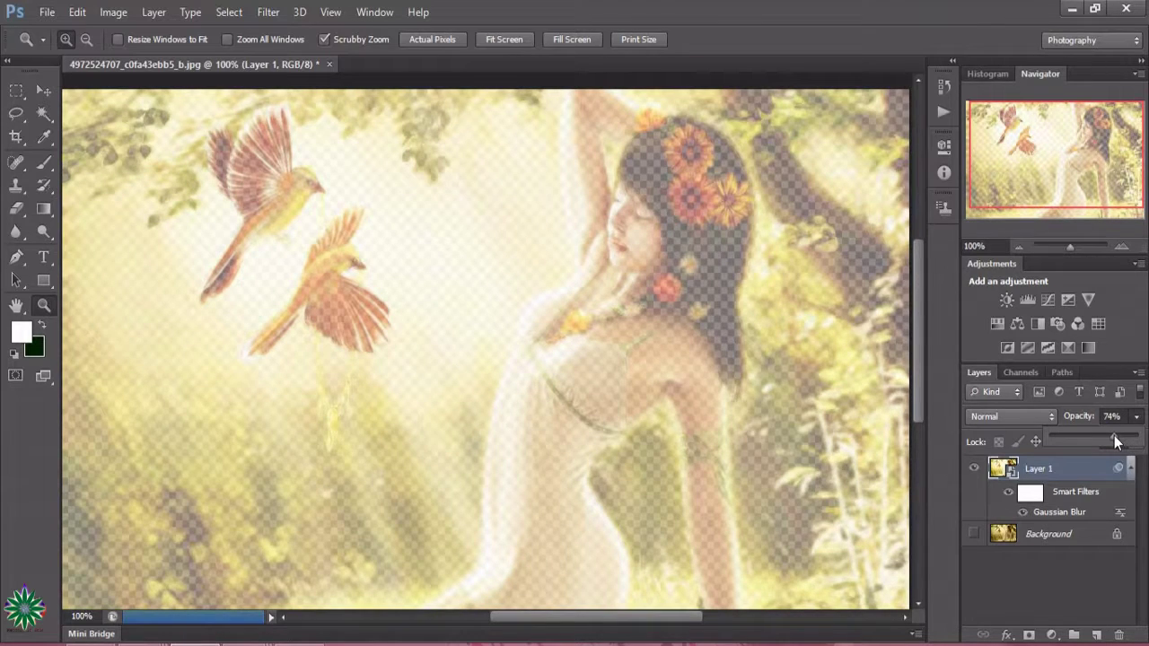
drag(1114, 435, 1138, 451)
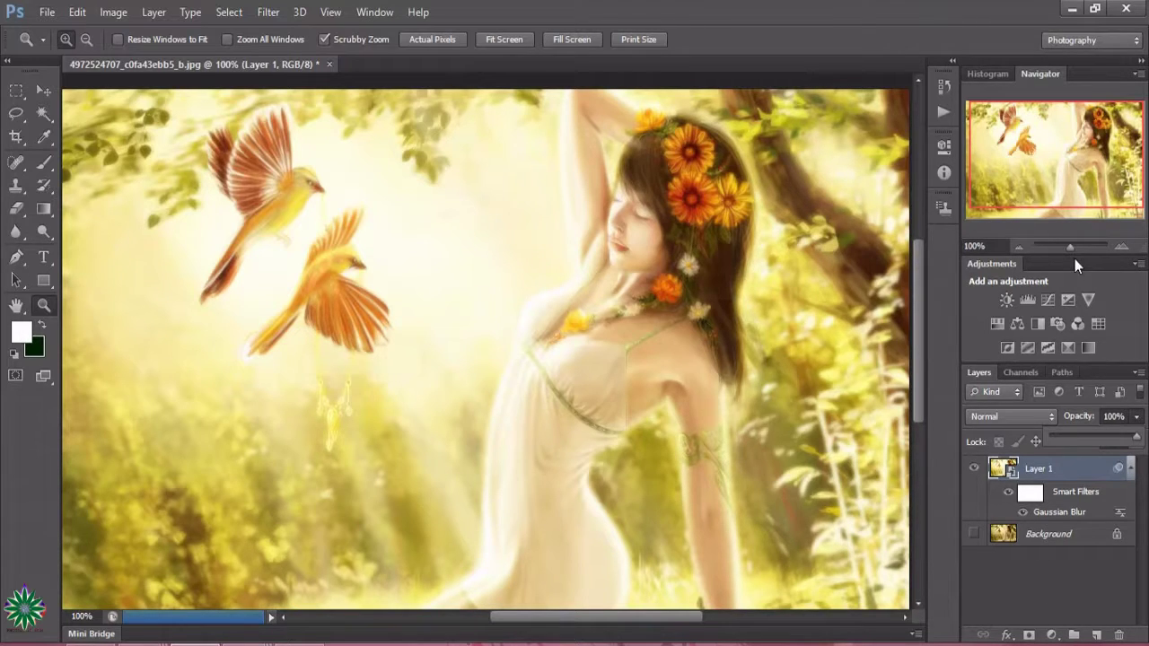
Add a #1a70bf blue Solid Color fill layer blended in Soft Light mode
click(1053, 634)
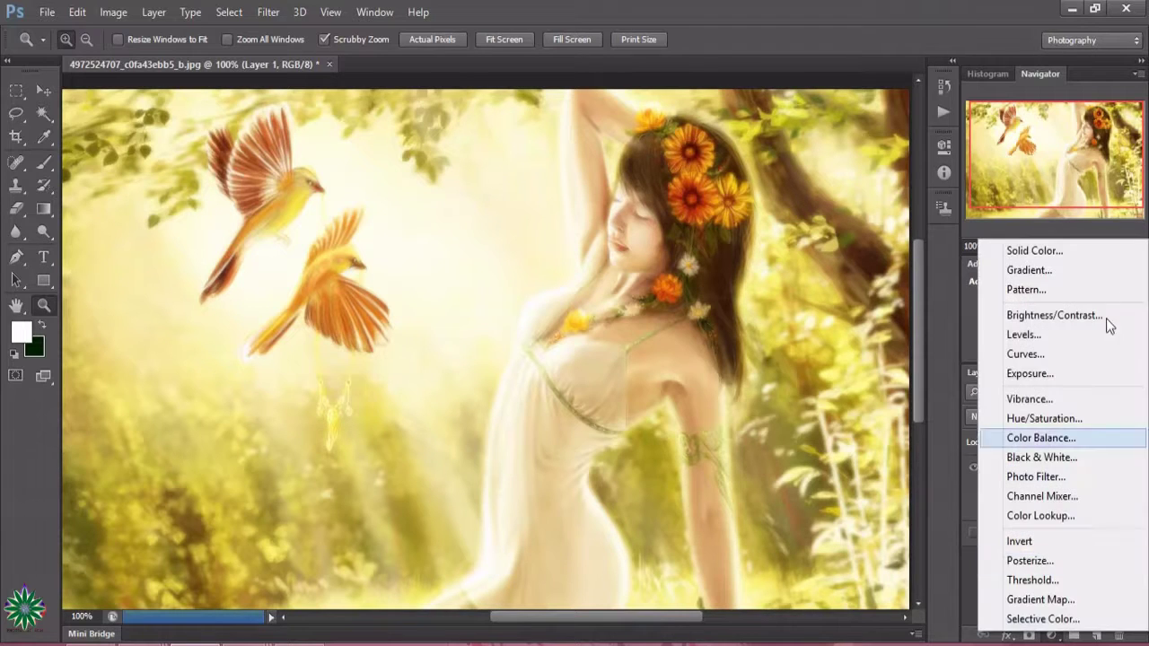
click(1081, 251)
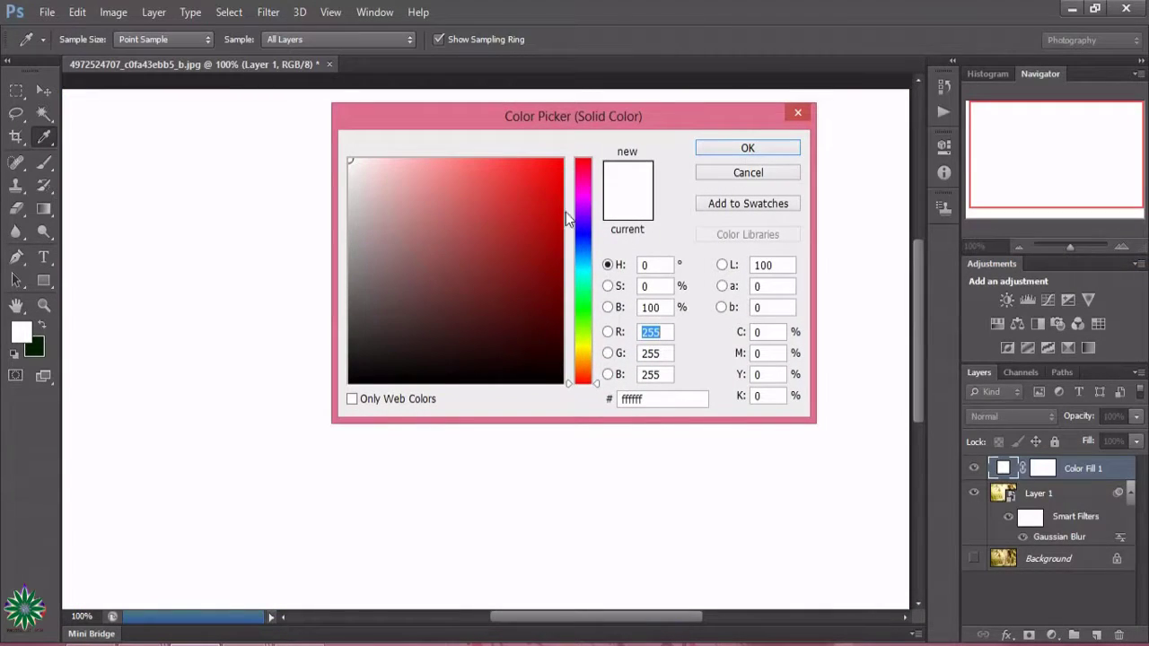
click(579, 224)
click(577, 253)
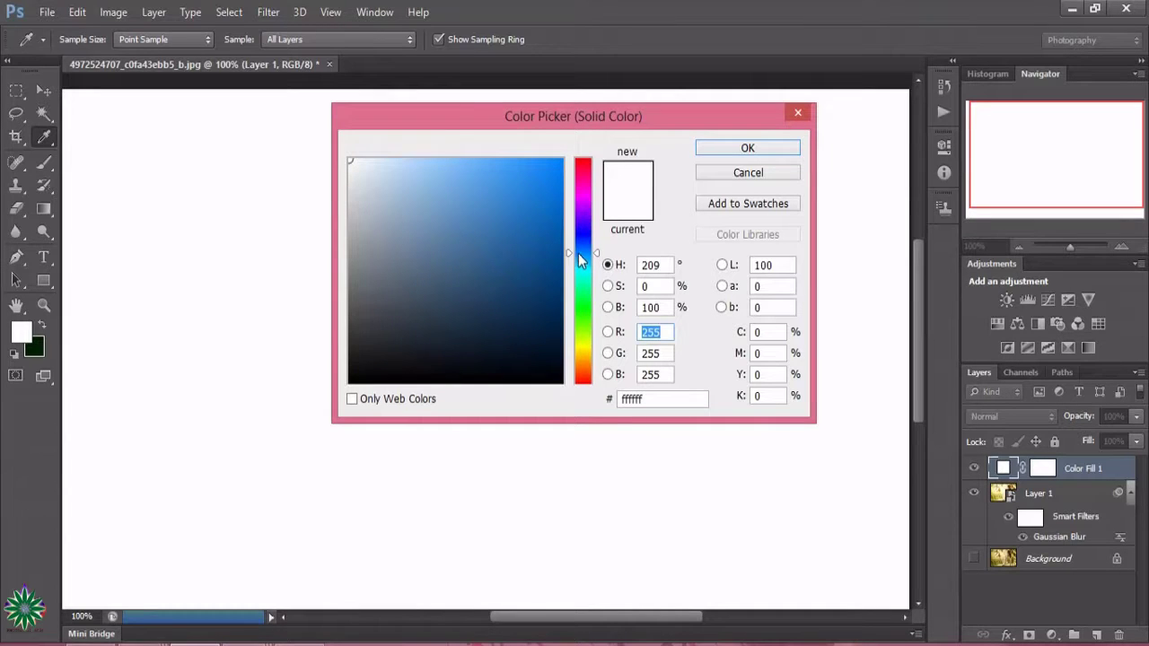
click(533, 214)
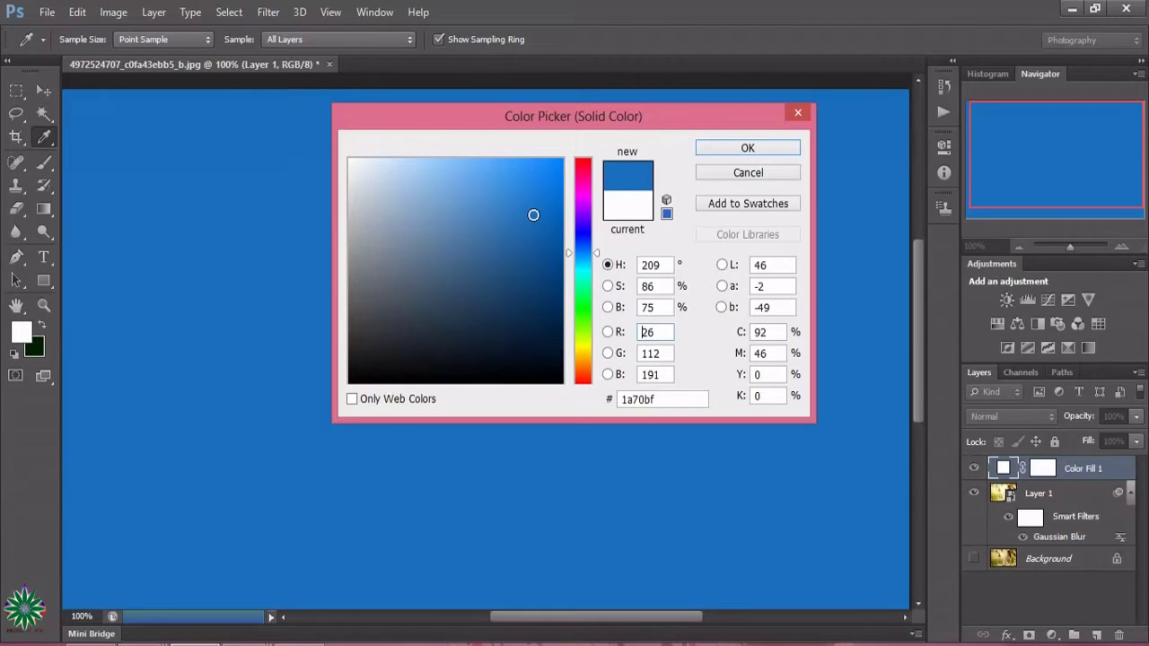
click(715, 153)
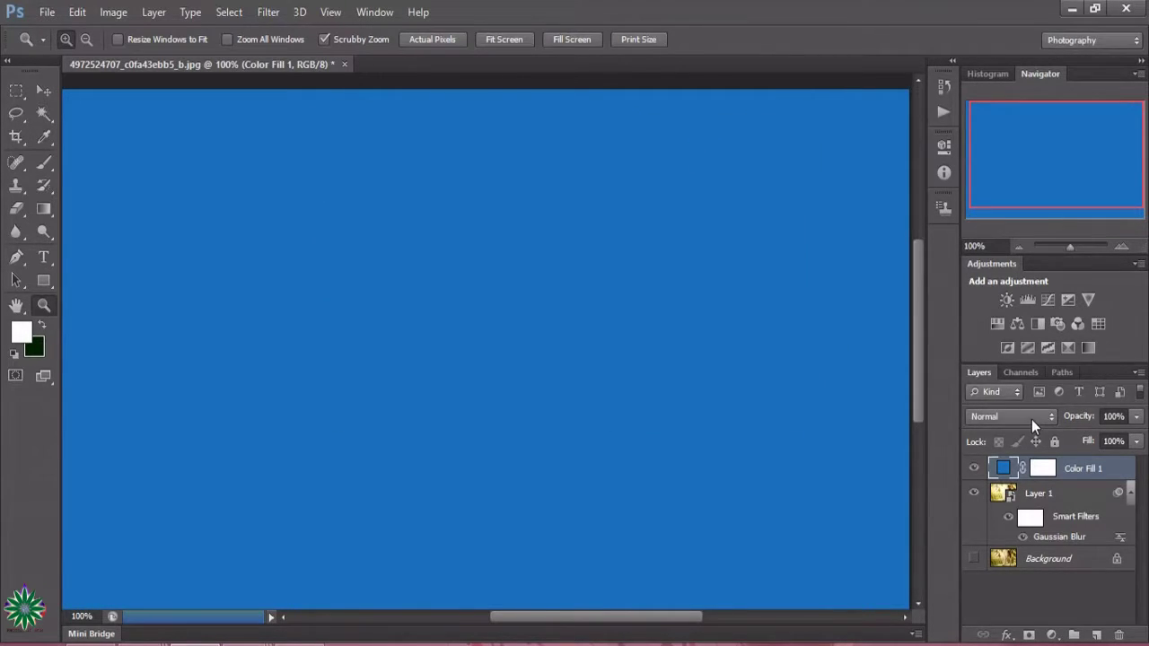
click(1031, 419)
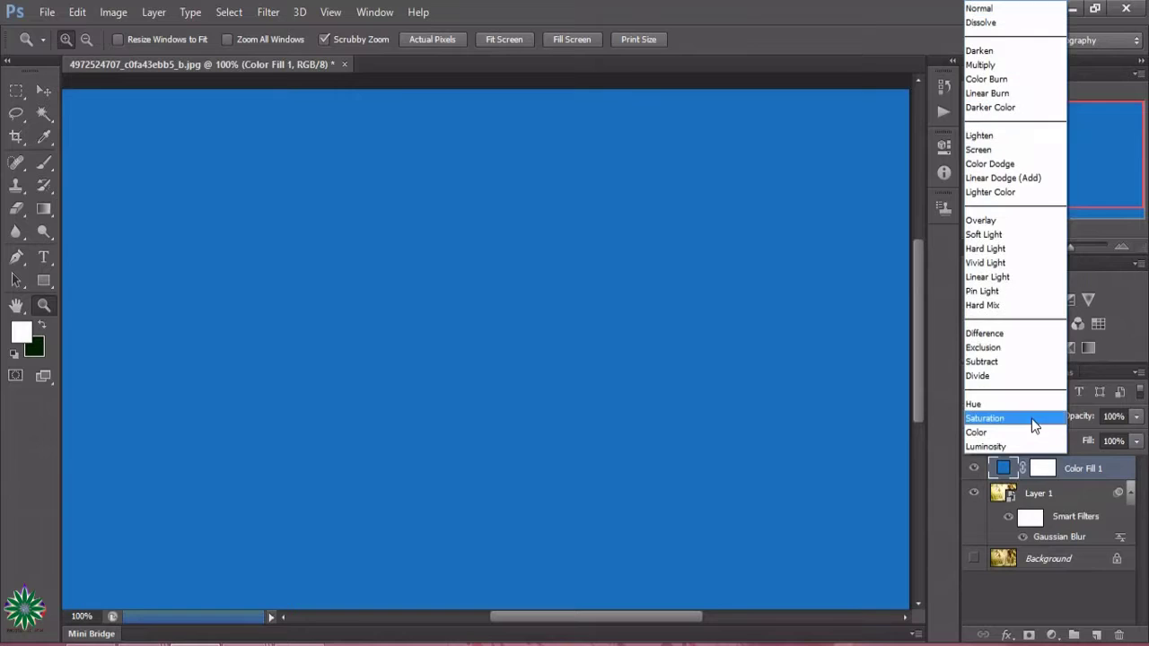
click(993, 235)
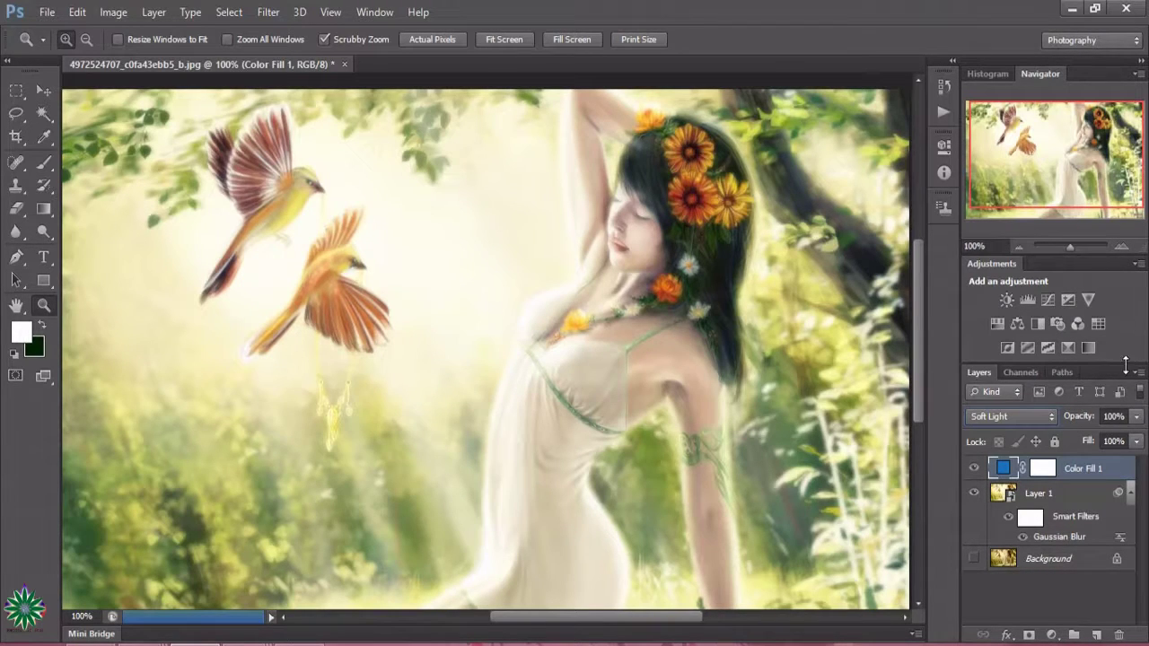
Set Color Fill 1 opacity to 89%, then review the image zoomed out and at 100%
click(1135, 417)
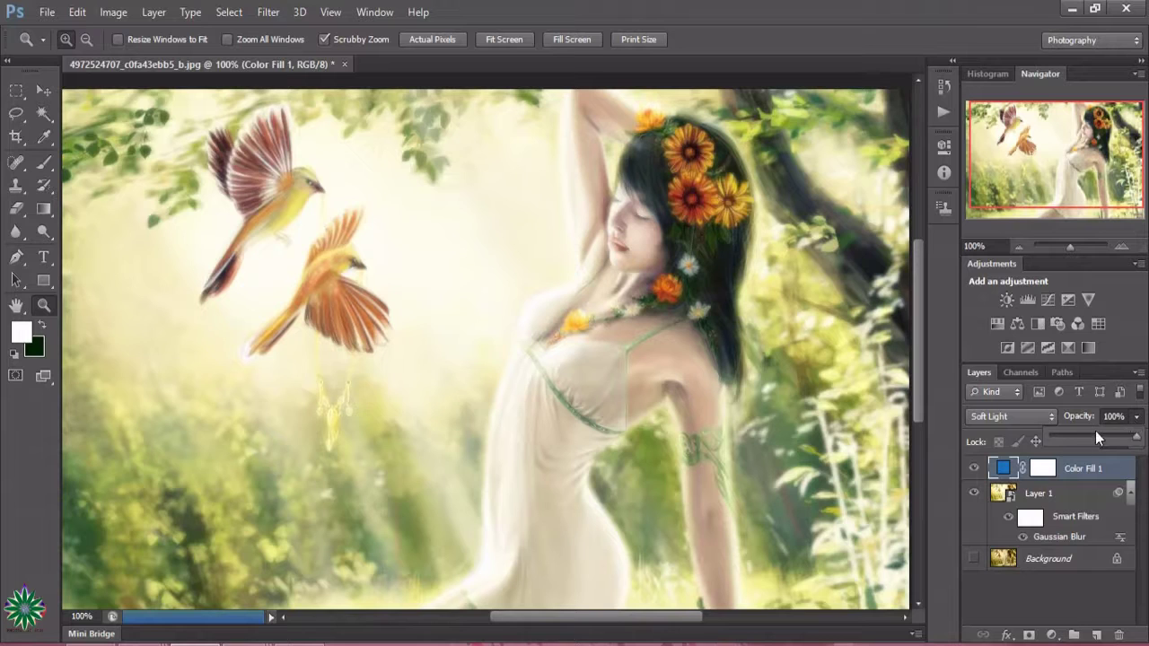
drag(1106, 437, 1130, 440)
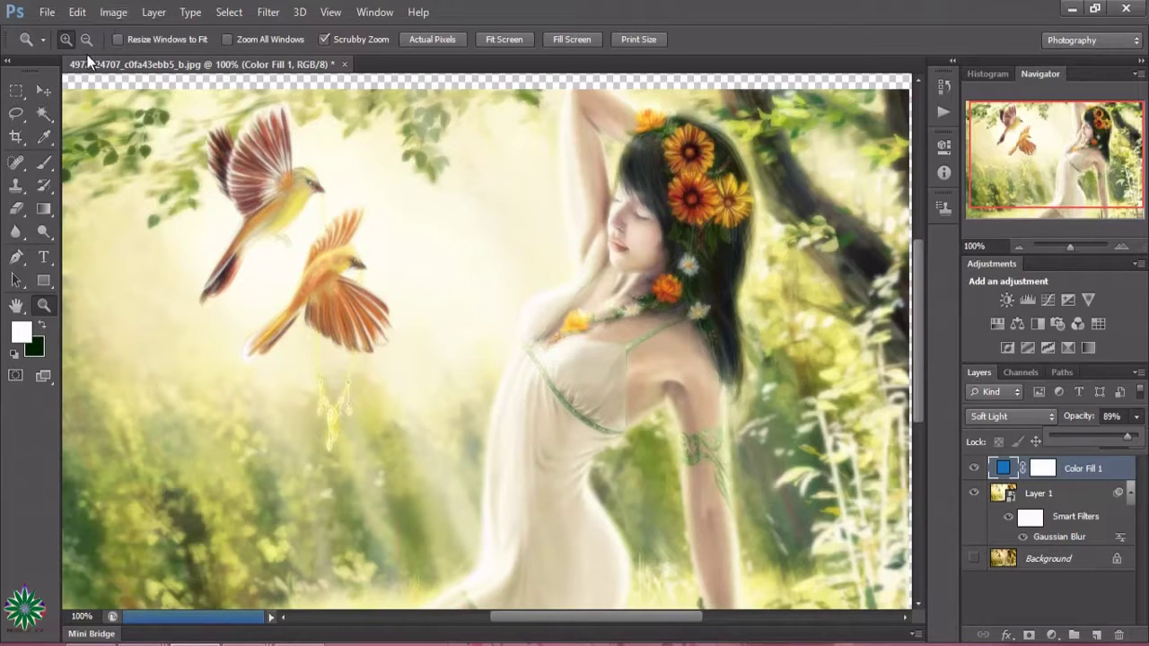
alt+click(408, 235)
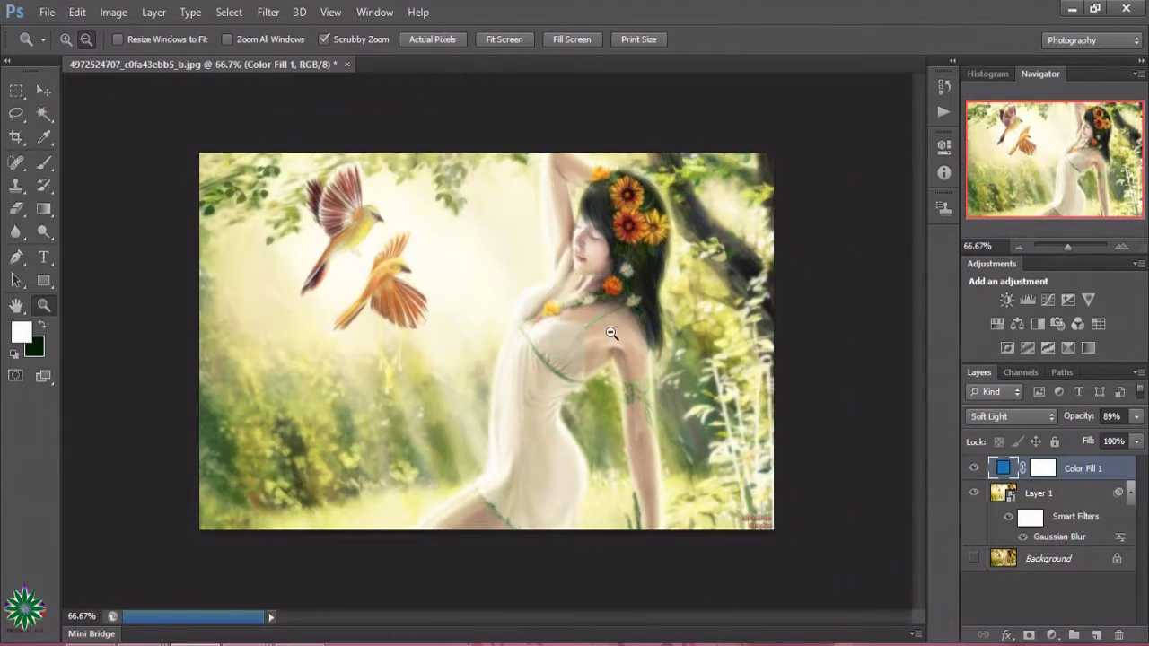
click(364, 260)
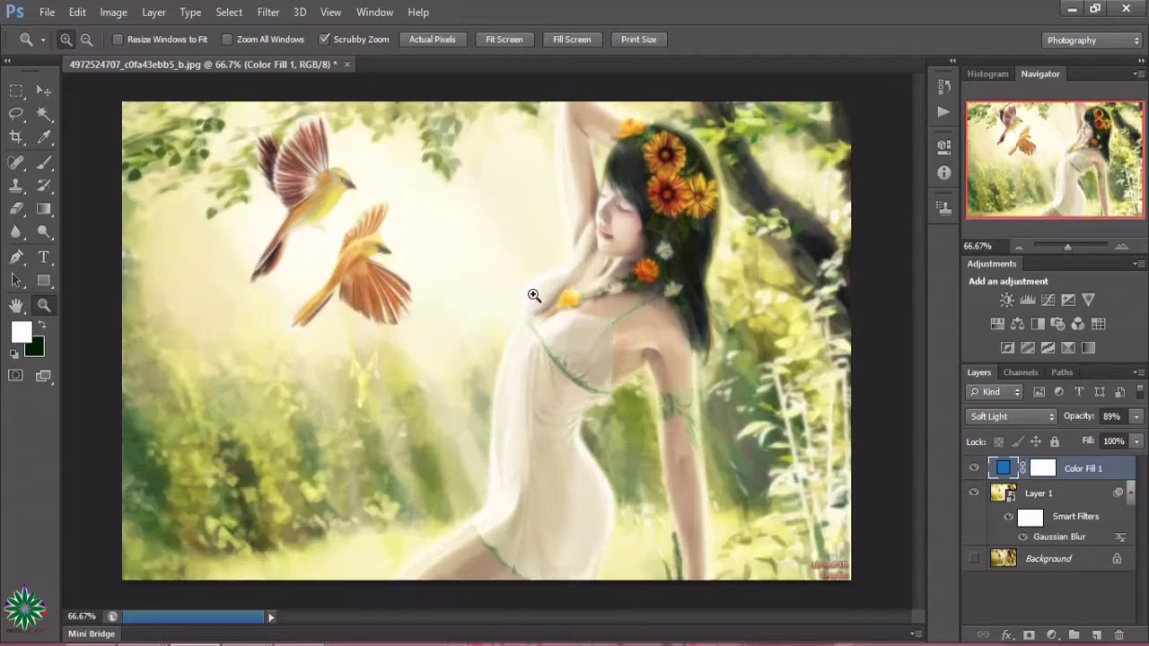
drag(530, 619, 540, 628)
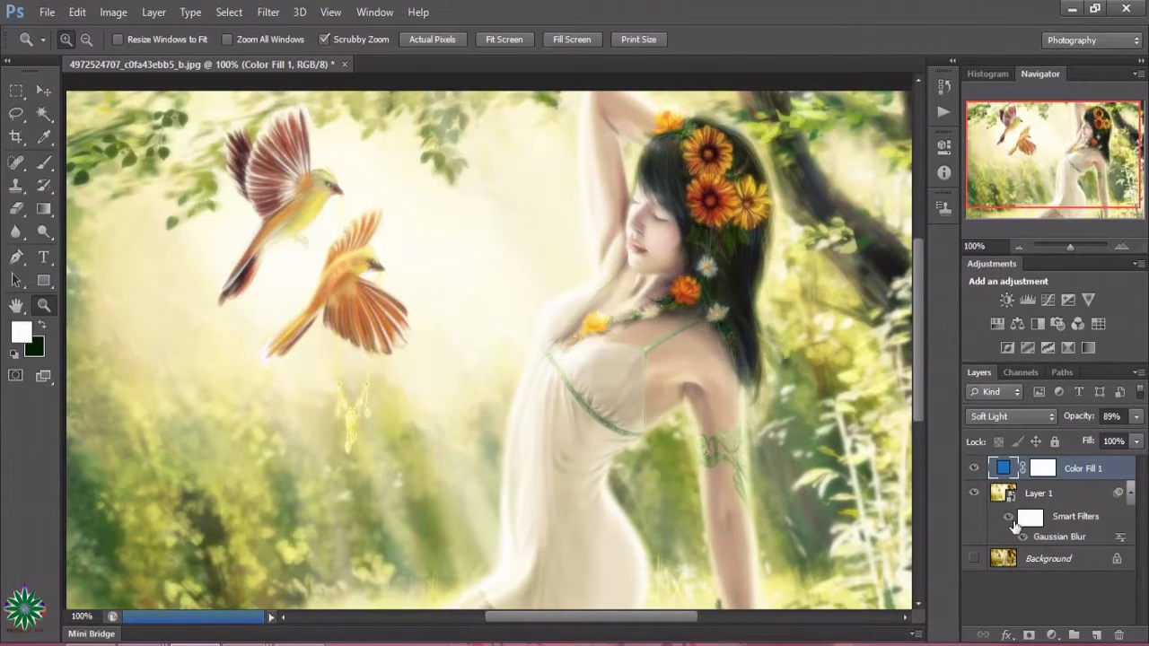
Try a light, soft green as the Color Fill 1 tint colour
double_click(1002, 468)
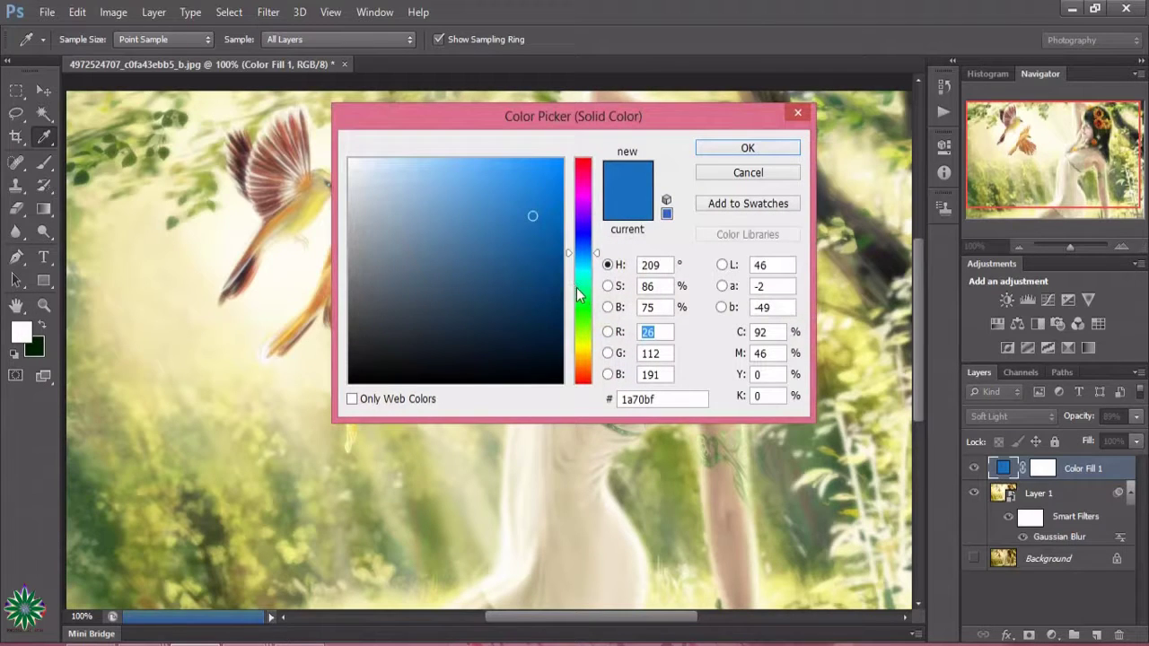
click(577, 294)
click(535, 190)
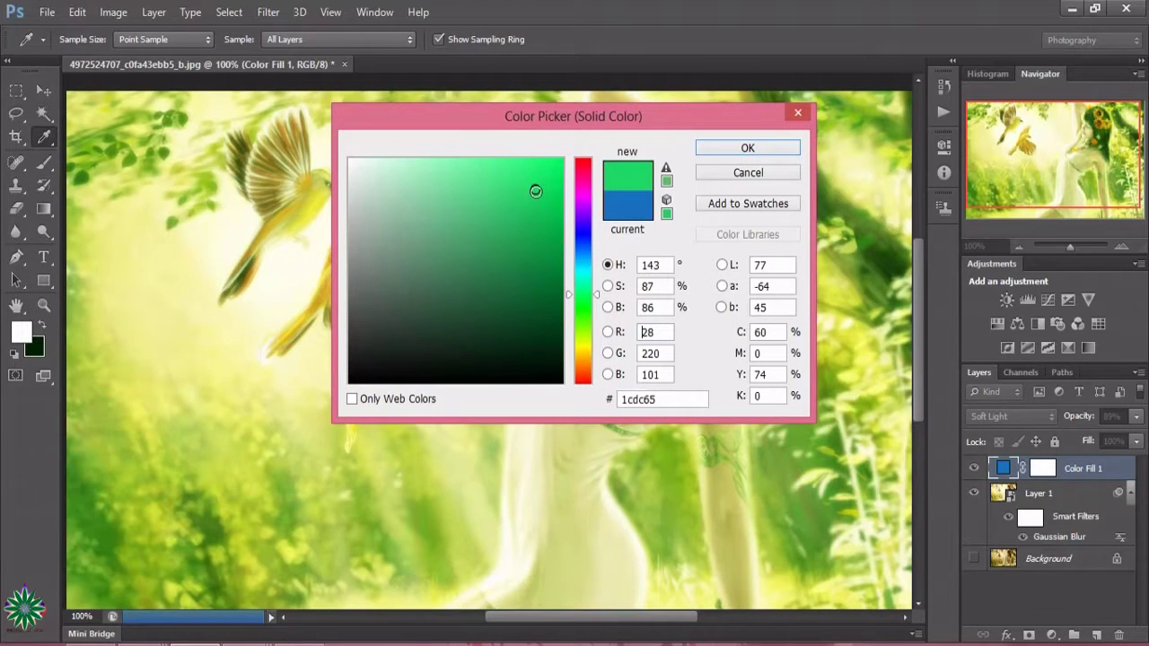
click(510, 180)
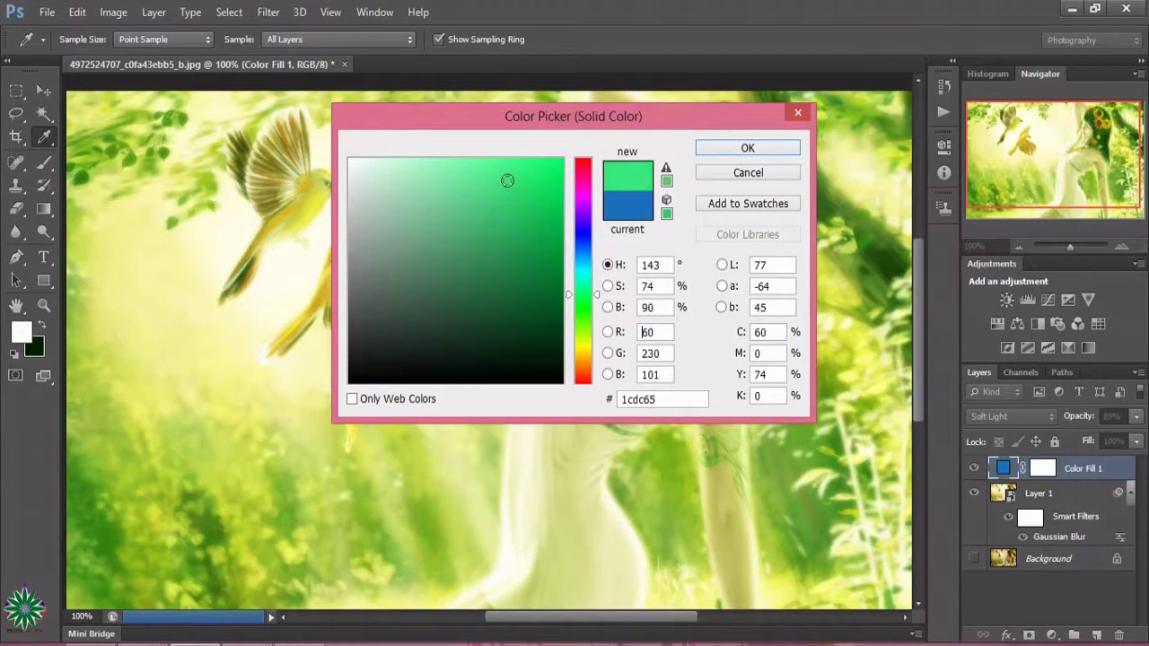
click(749, 149)
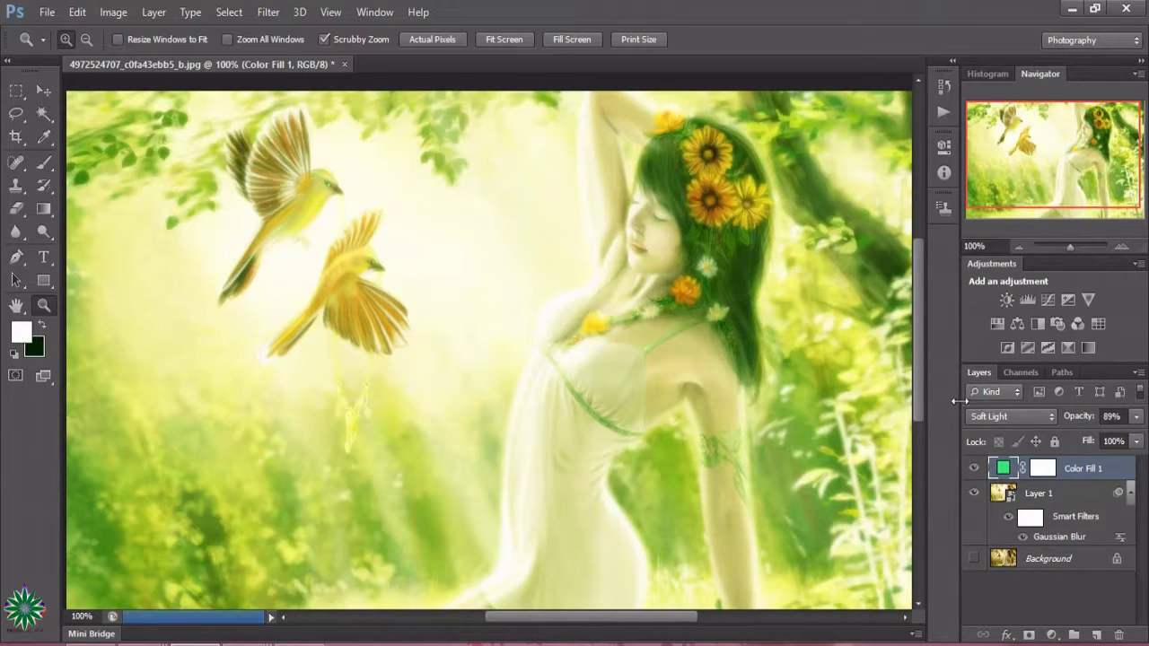
Change the Color Fill 1 tint to deep burnt orange c55327
double_click(1003, 468)
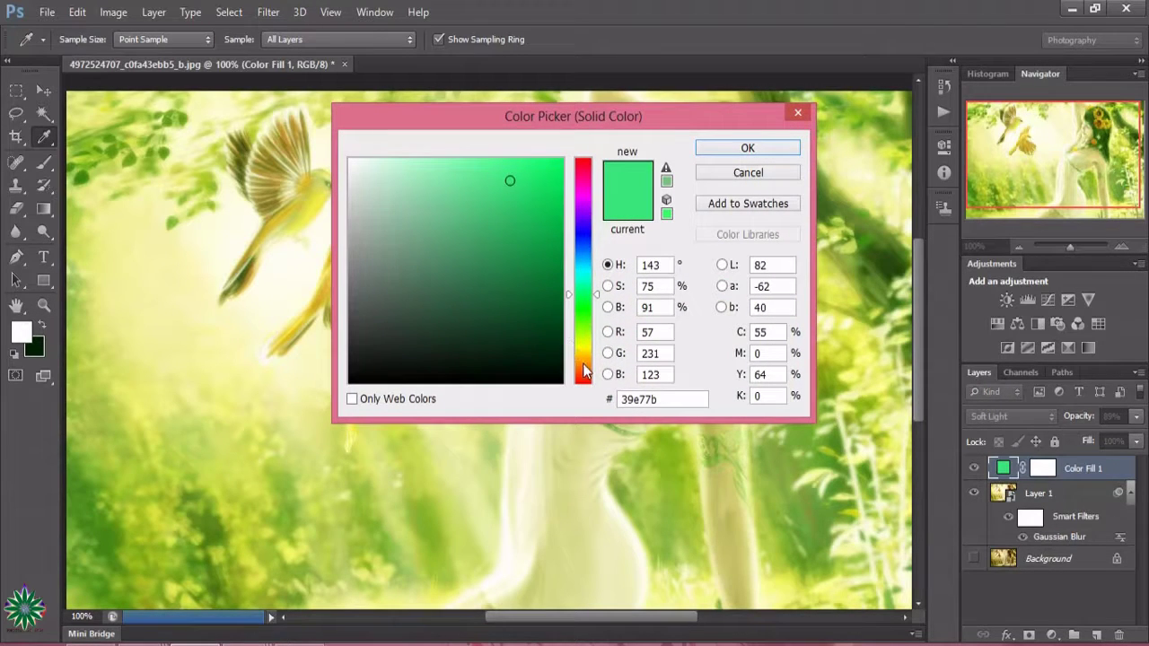
click(582, 374)
drag(528, 241, 521, 209)
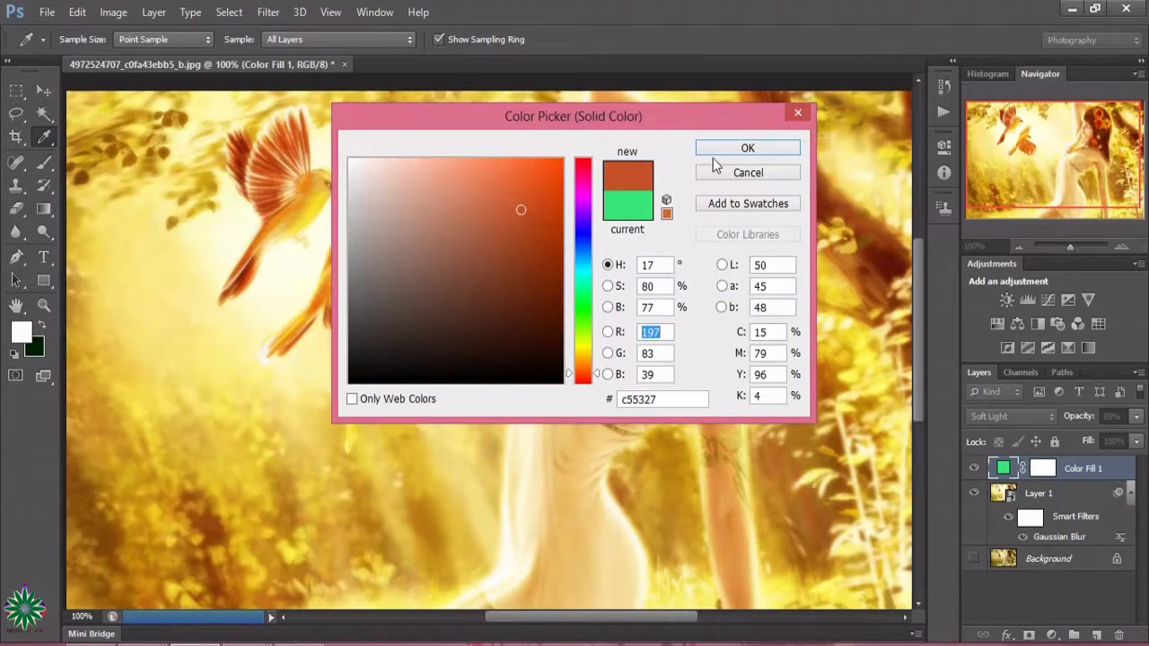
click(738, 148)
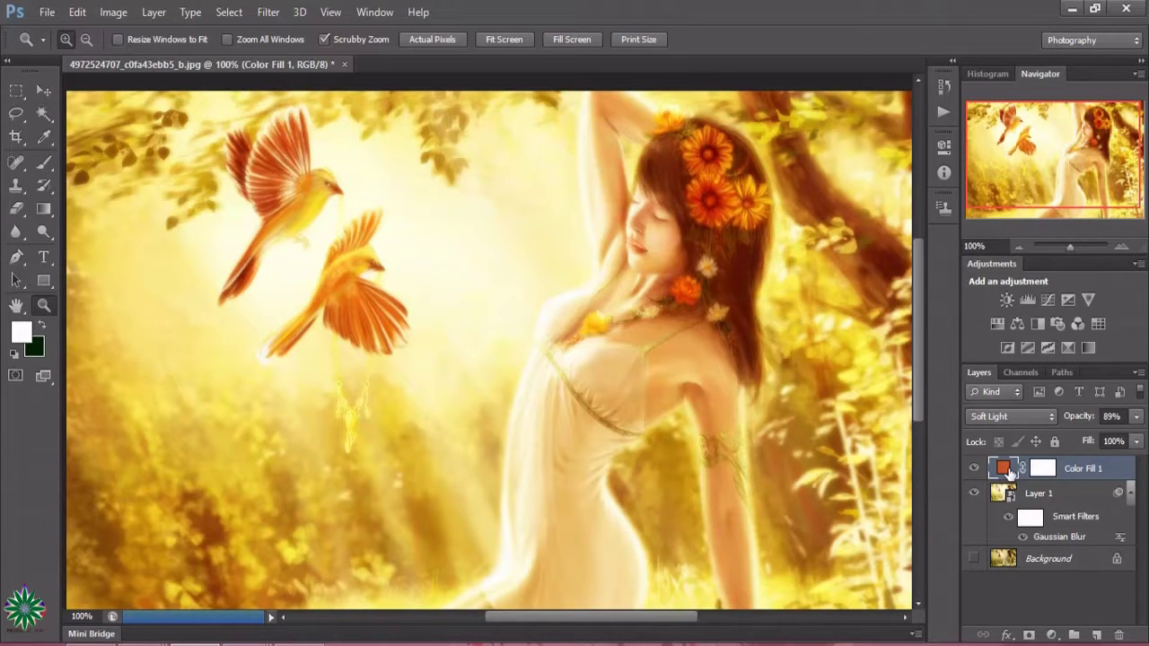
click(974, 468)
click(974, 469)
click(974, 469)
click(973, 494)
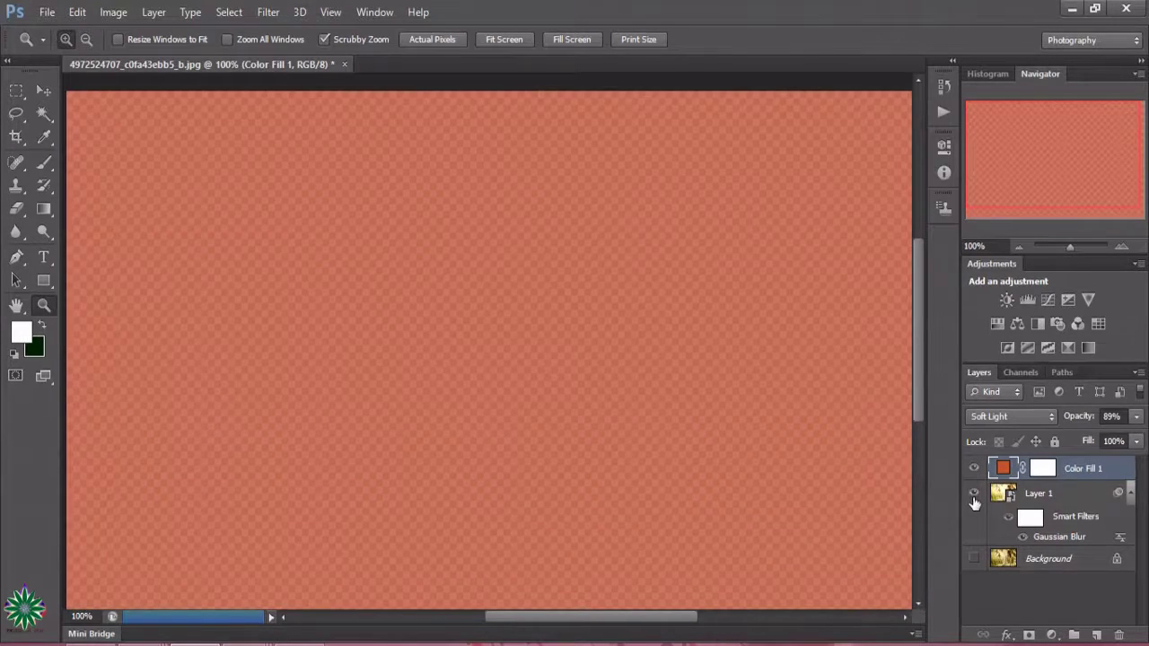
click(974, 493)
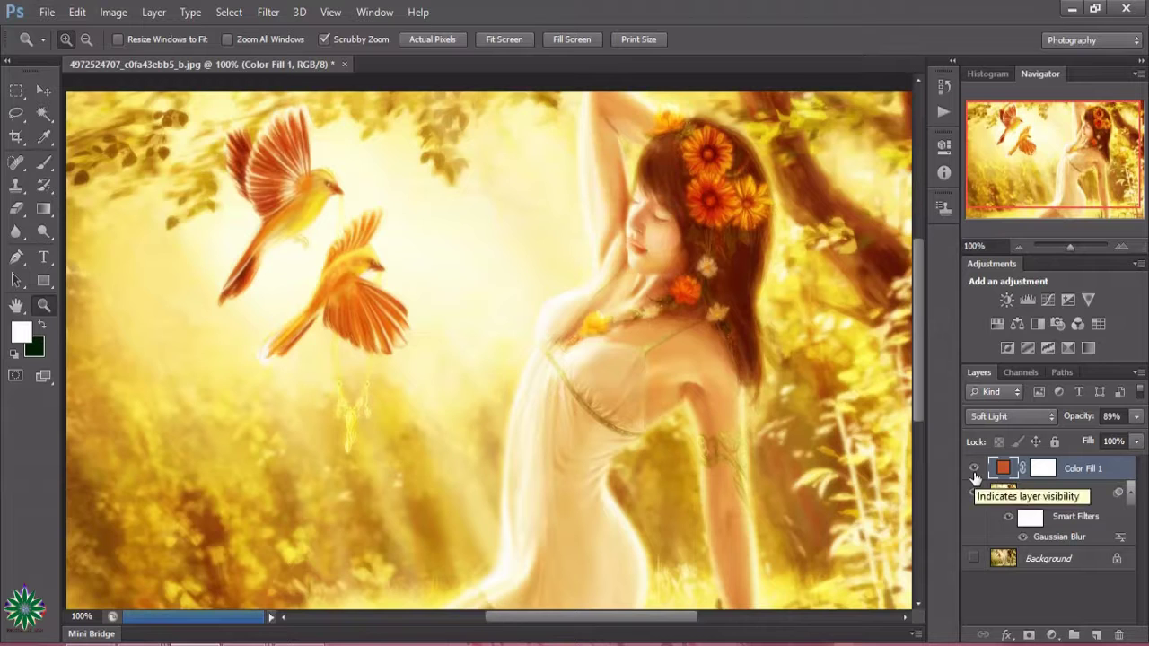
Try a vivid pink as the Color Fill 1 tint colour
double_click(1002, 467)
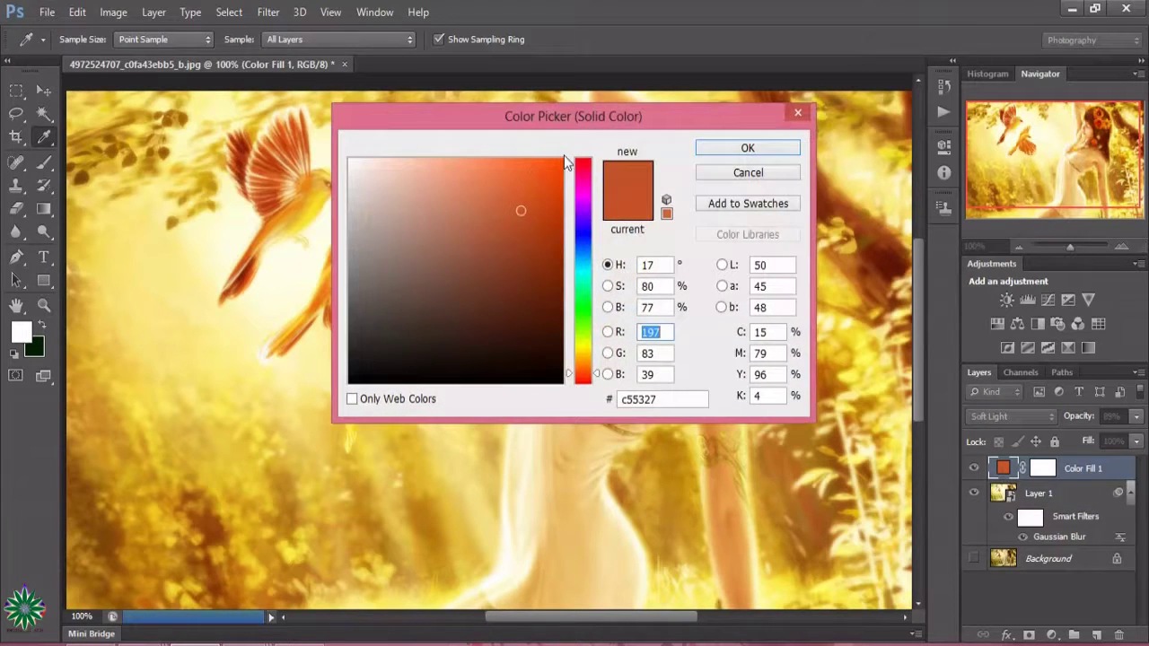
click(583, 169)
click(536, 173)
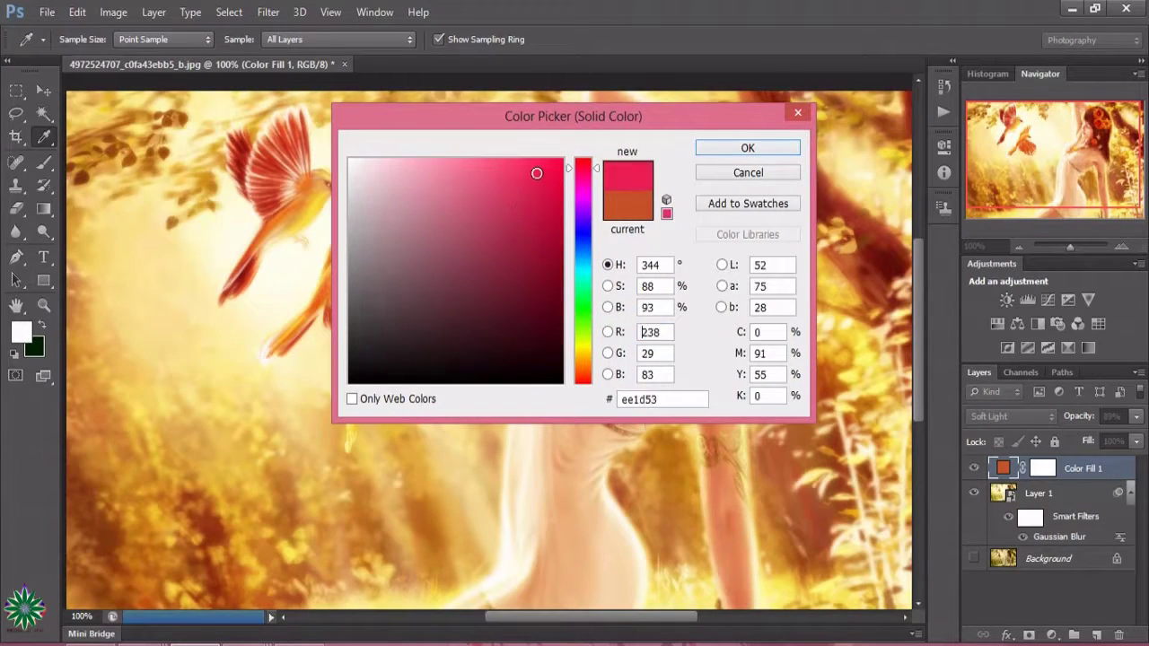
click(736, 145)
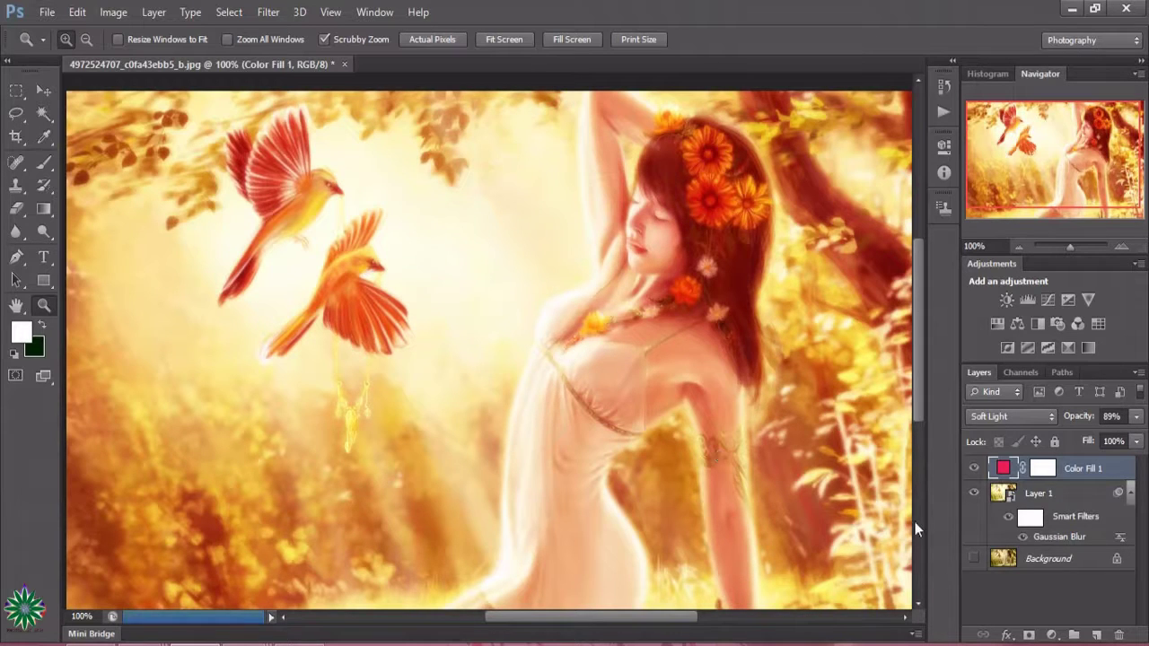
Change the Color Fill 1 tint to soft violet 683aeb
double_click(1001, 469)
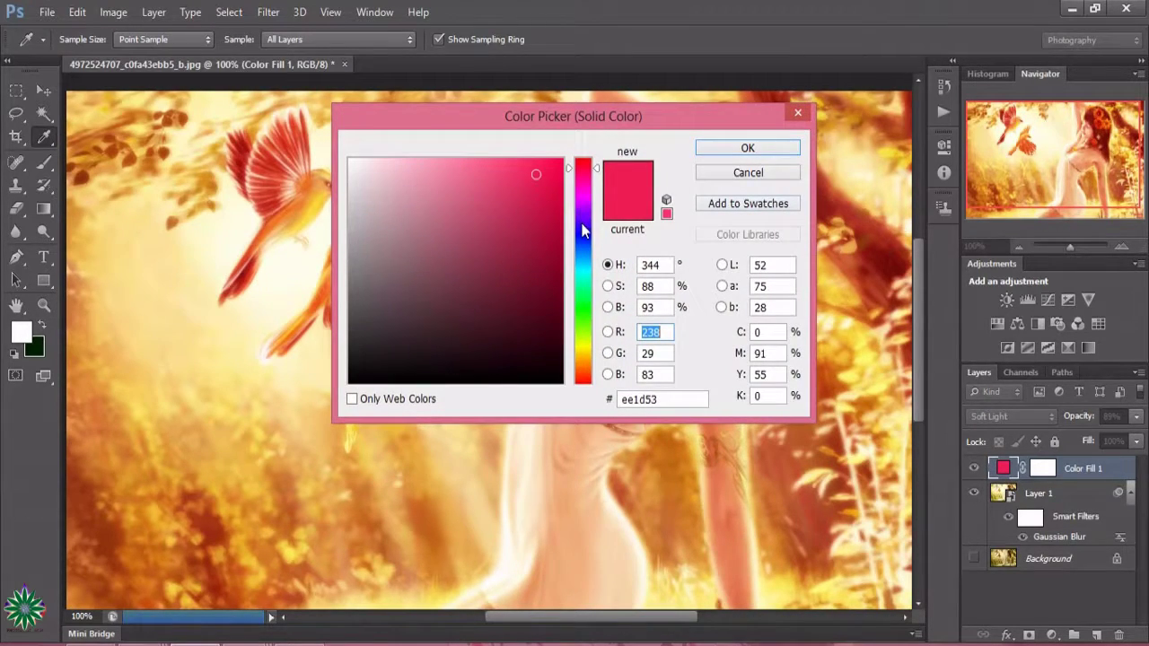
click(581, 224)
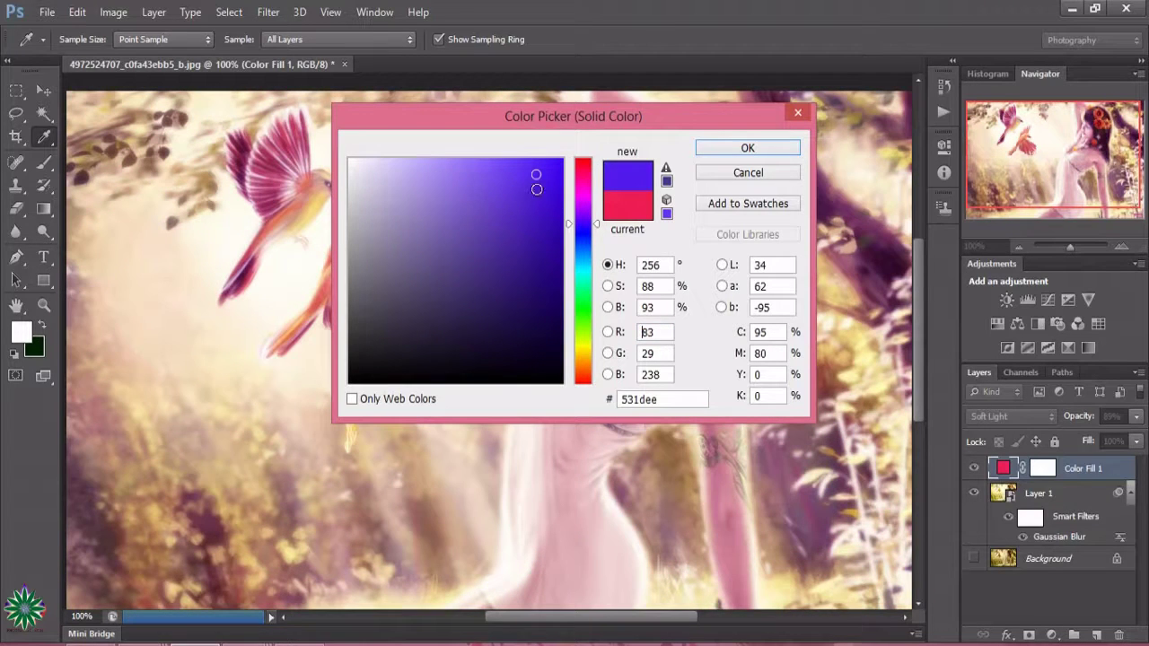
click(508, 176)
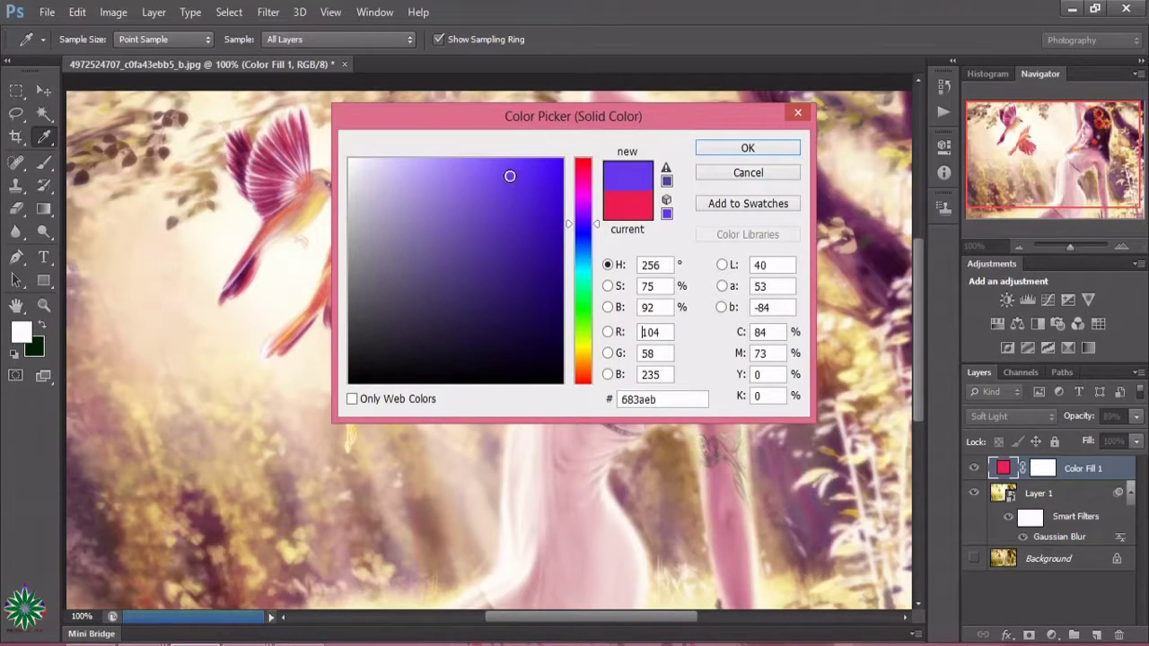
click(729, 149)
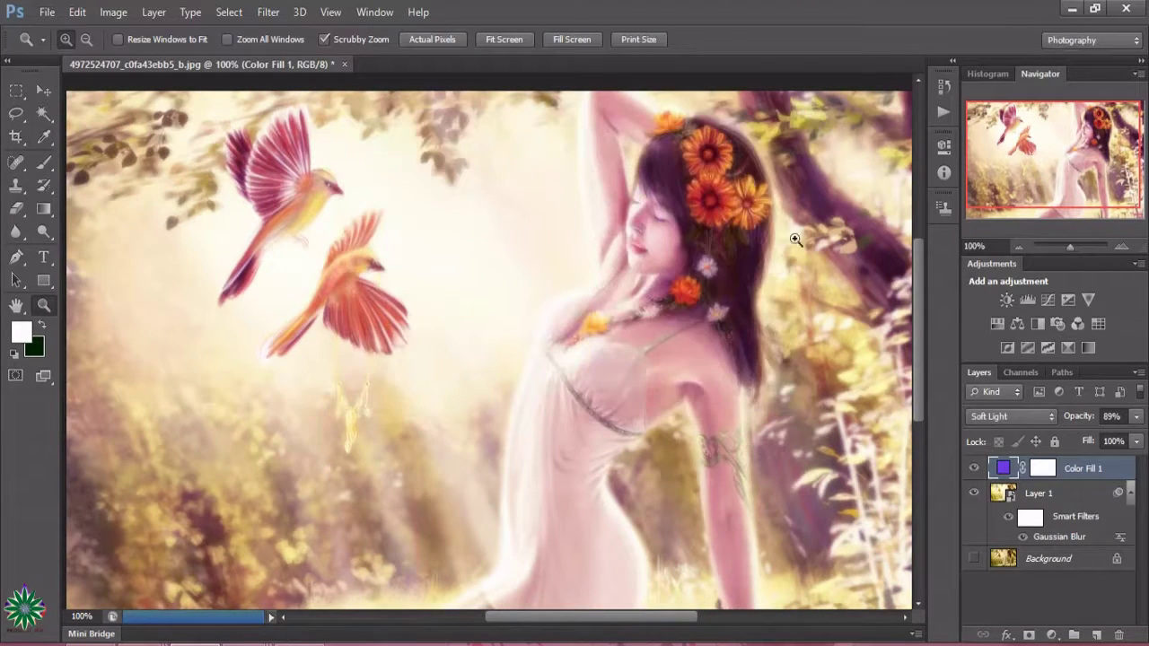
click(975, 469)
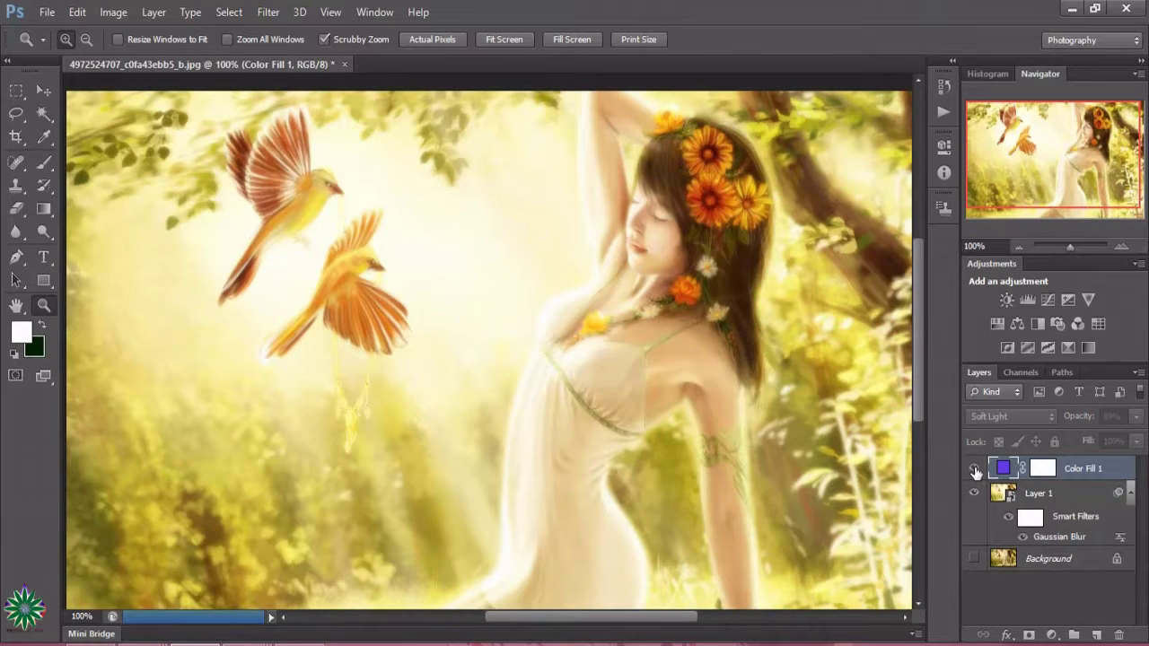
click(974, 470)
click(975, 470)
click(975, 469)
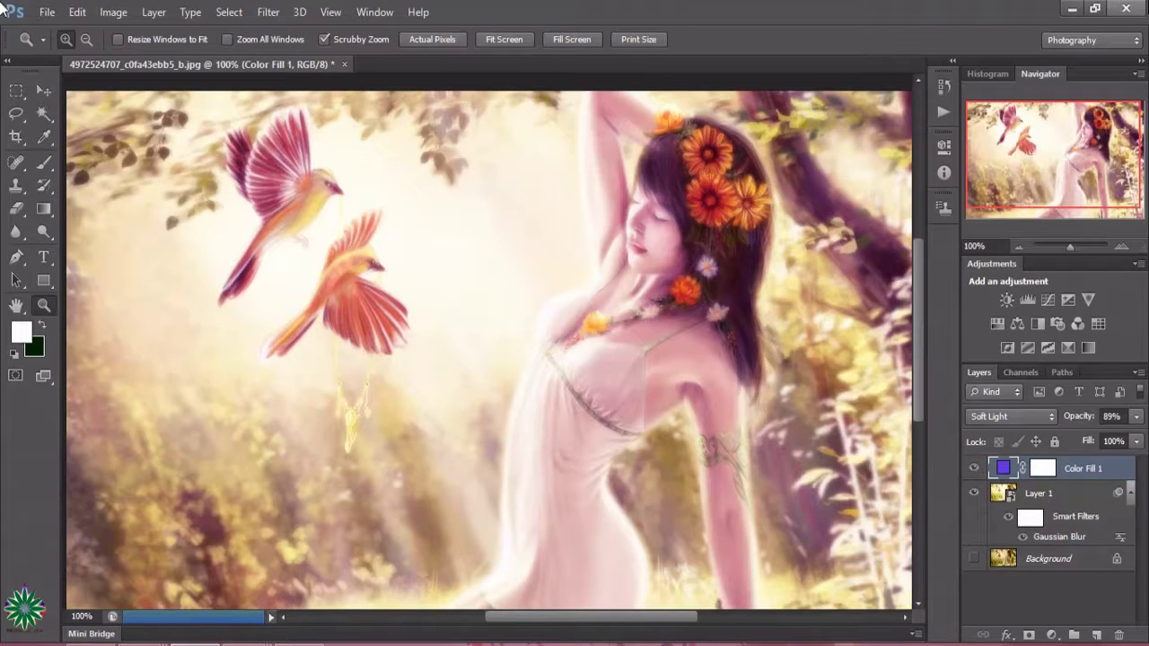